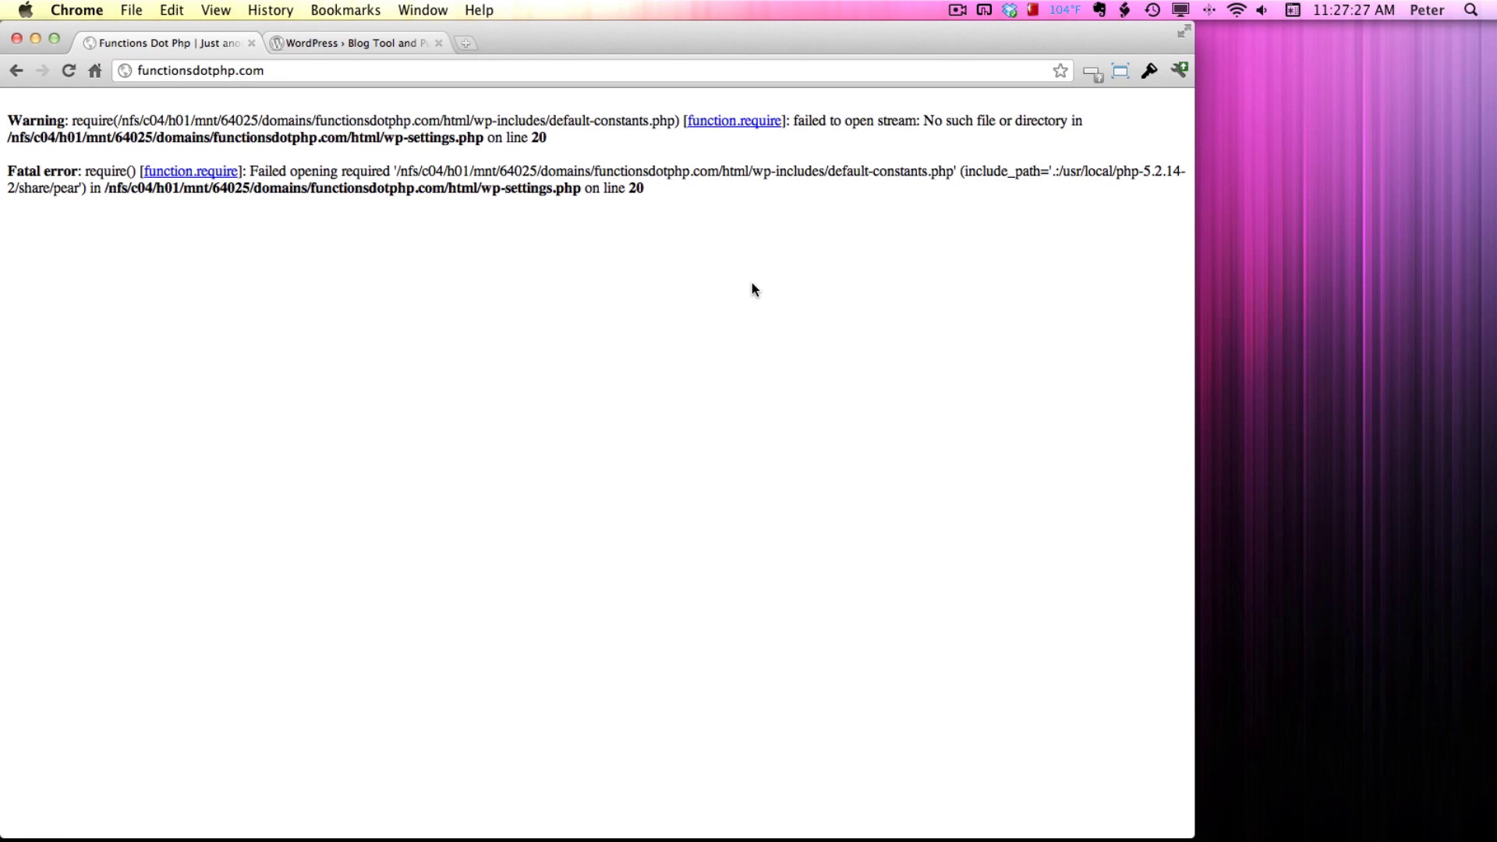
{"action": "left_click", "coordinate": [215, 70]}
{"action": "left_click", "coordinate": [304, 73]}
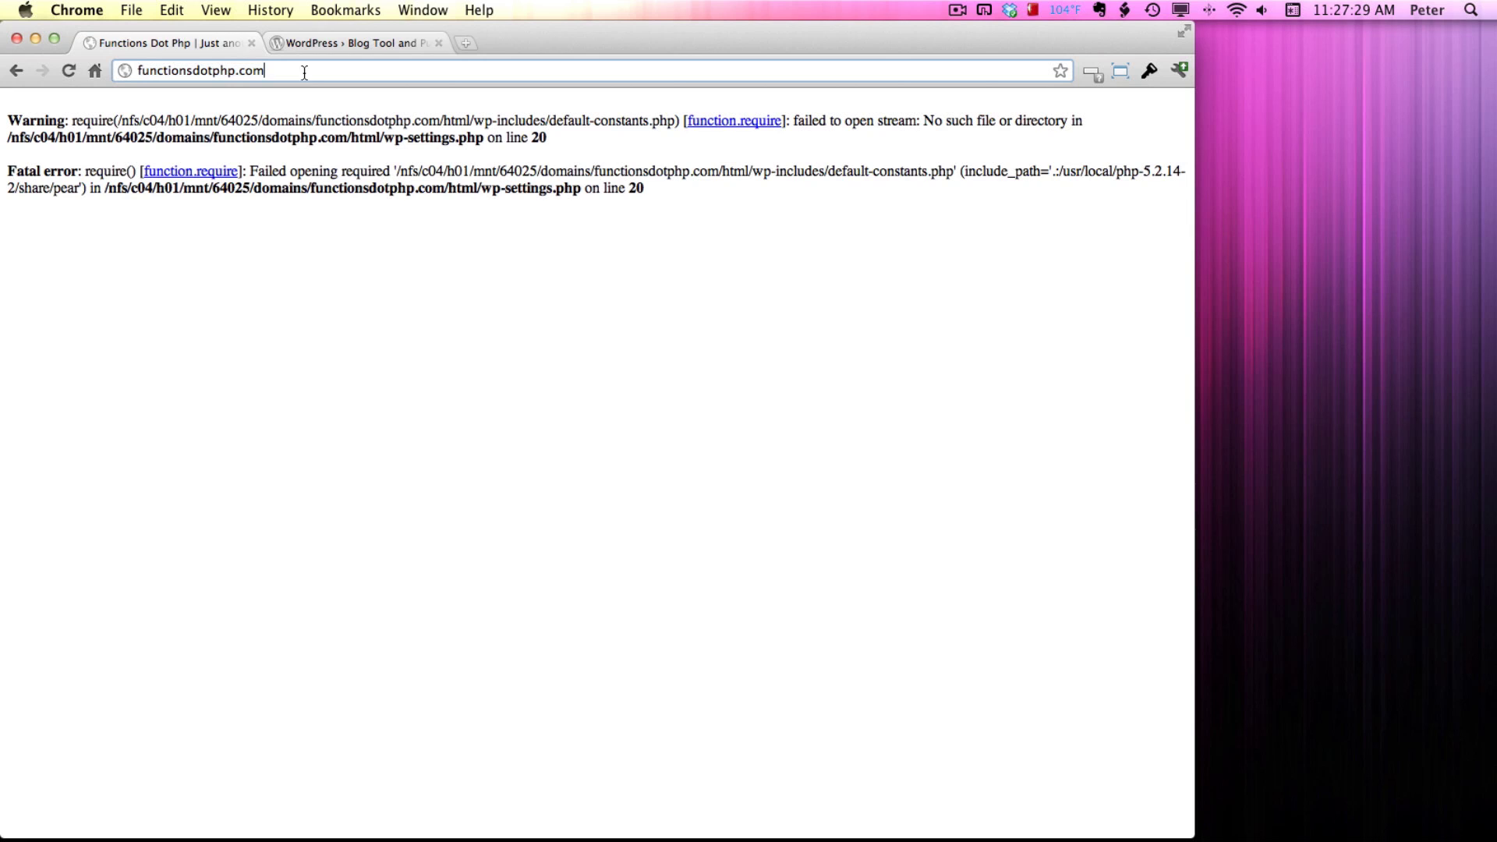
{"action": "left_click", "coordinate": [394, 138]}
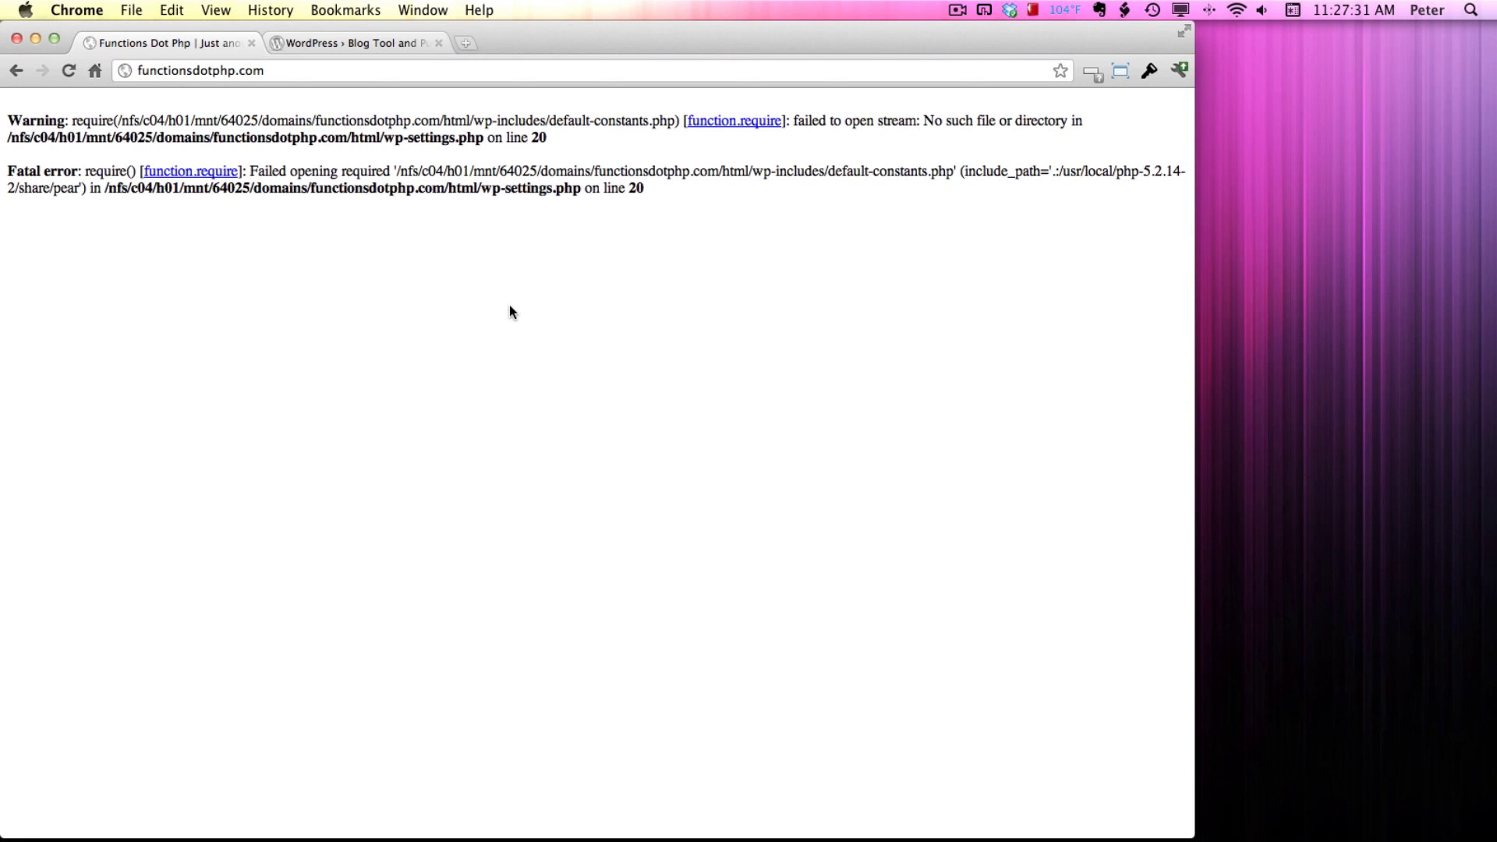
{"action": "double_click", "coordinate": [483, 188]}
- Load functionsdotphp.com/wp-admin and examine the fatal error text on that page
{"action": "left_click", "coordinate": [390, 71]}
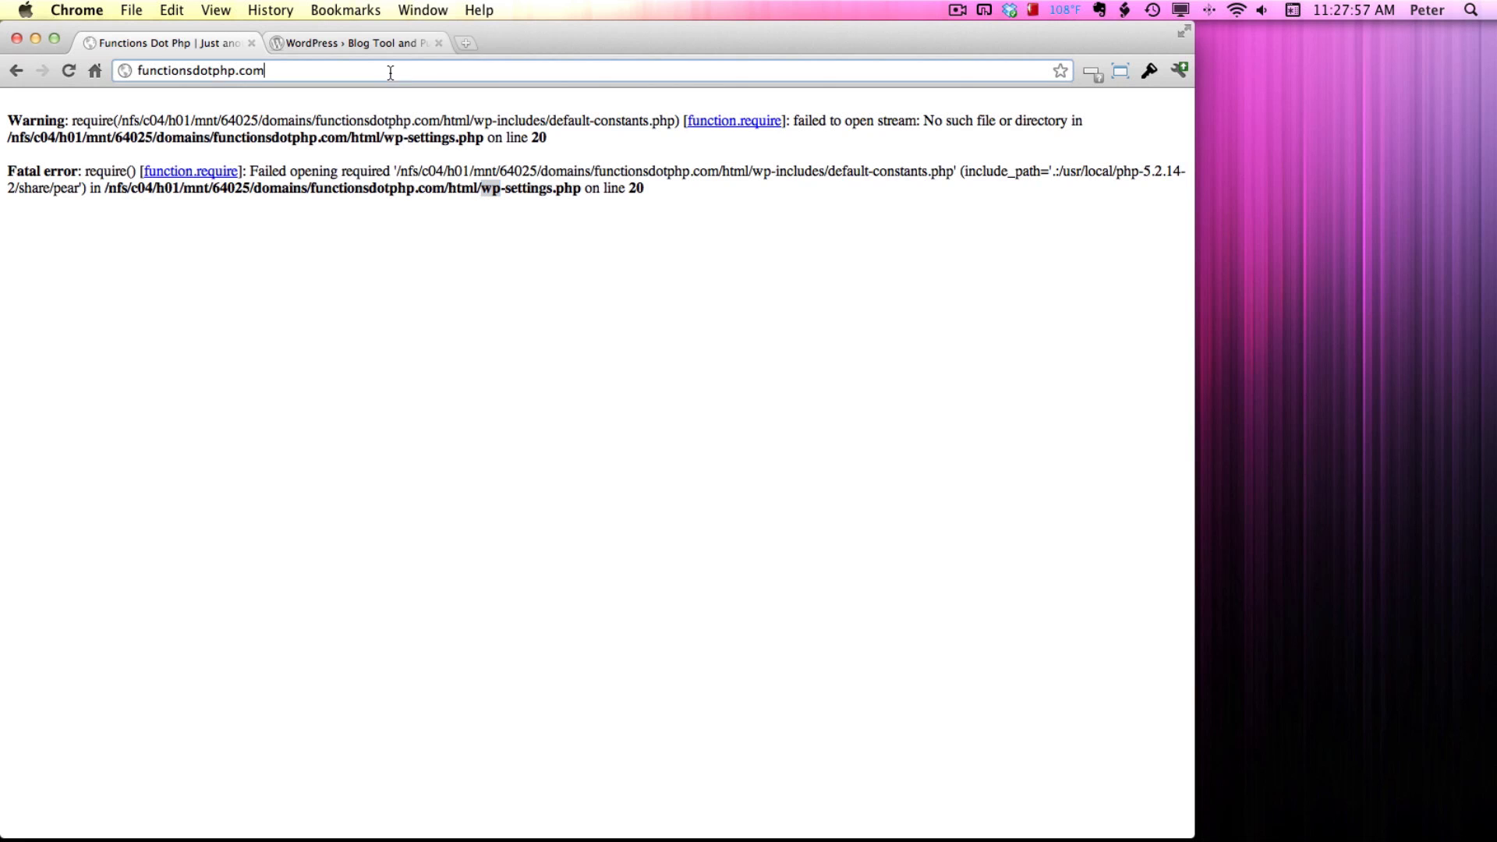
{"action": "left_click", "coordinate": [406, 71]}
{"action": "type", "text": "/wp-admin"}
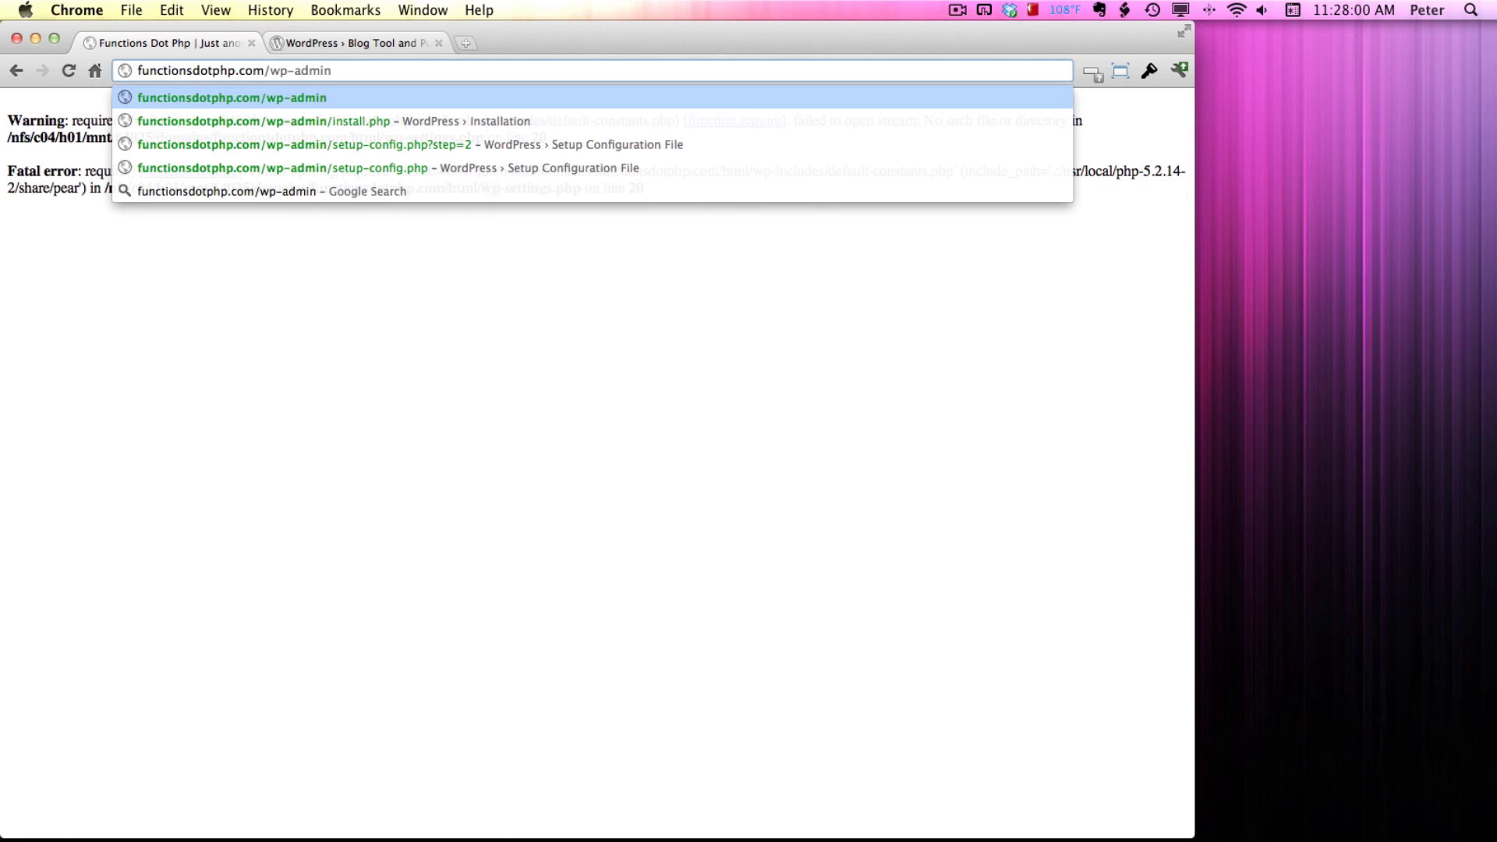
{"action": "key", "text": "Return"}
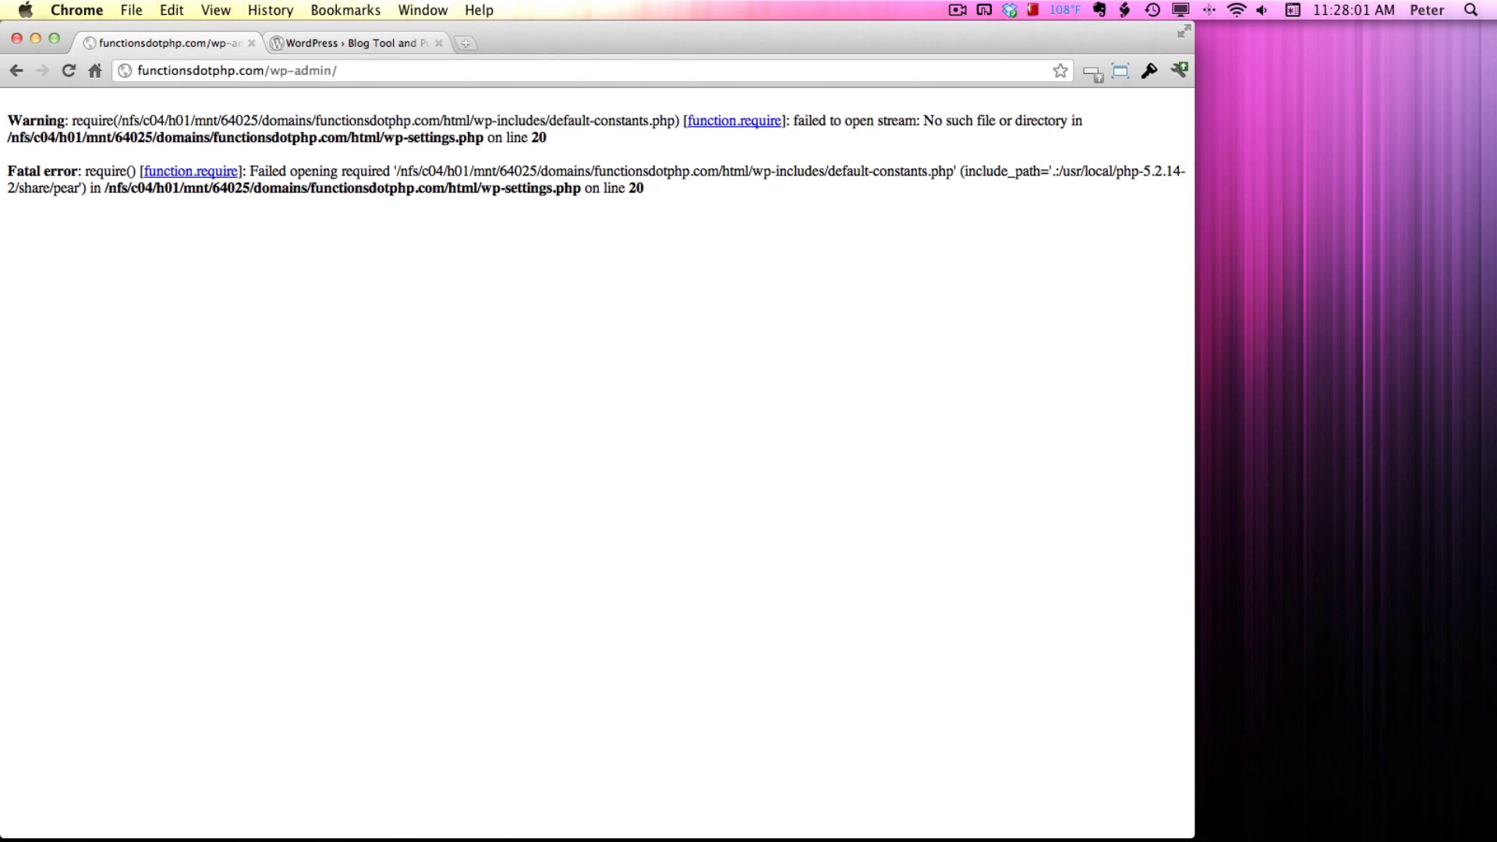
{"action": "triple_click", "coordinate": [540, 170]}
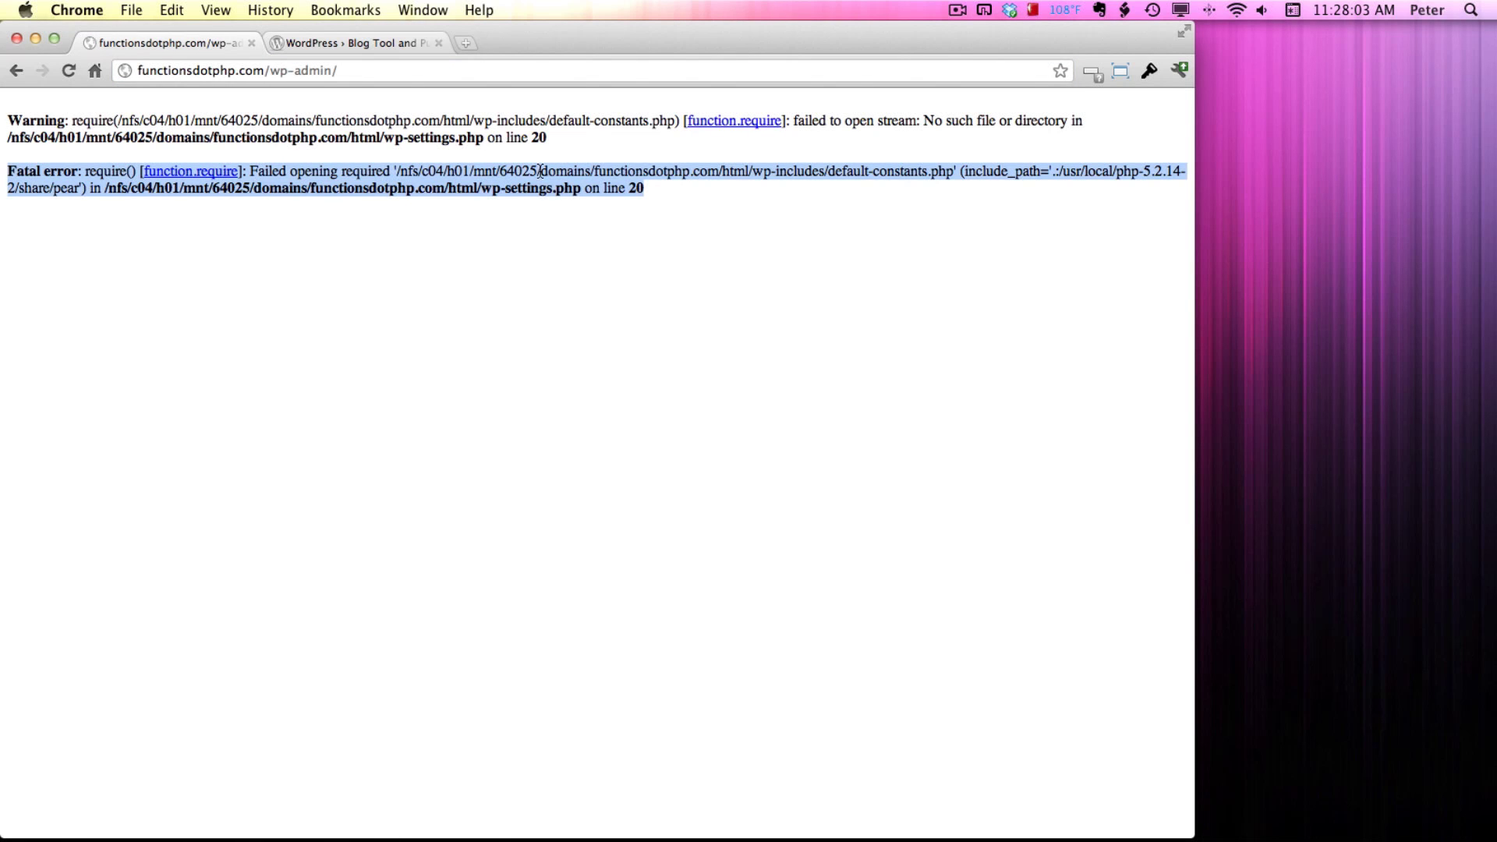
{"action": "left_click", "coordinate": [544, 206]}
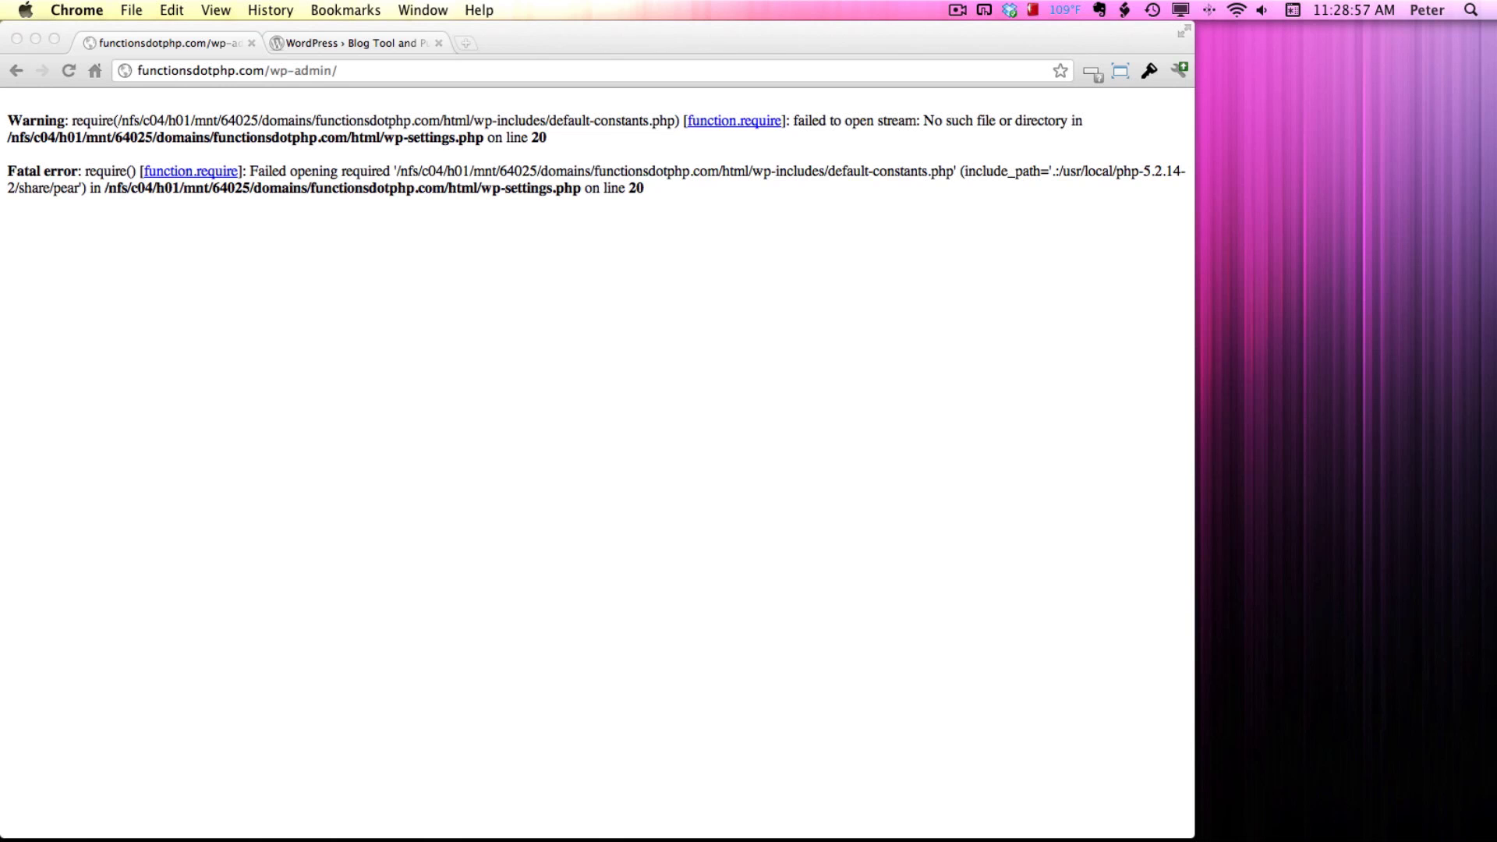
{"action": "left_click", "coordinate": [492, 242]}
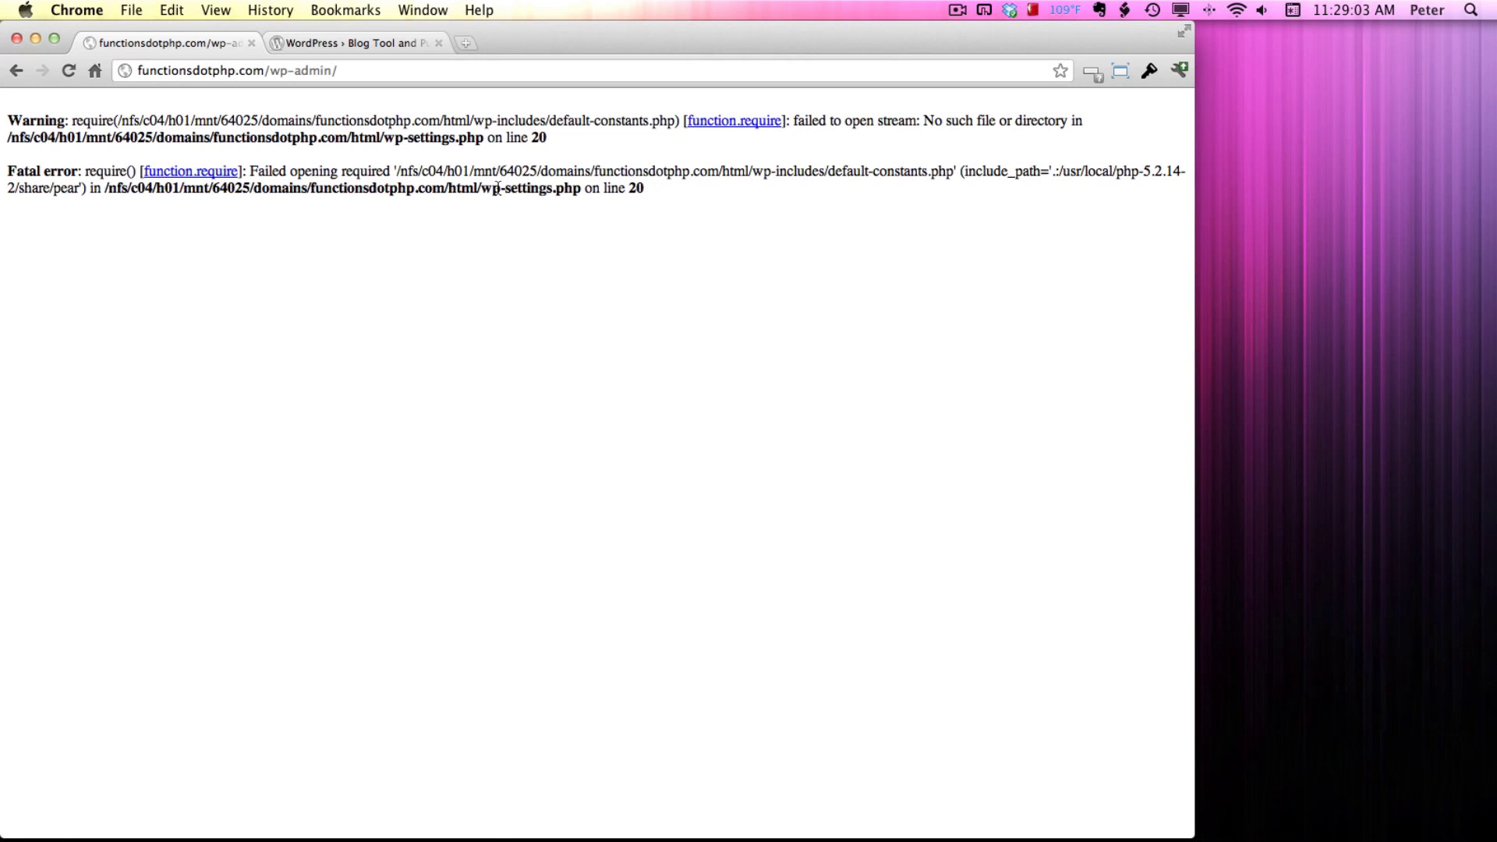
{"action": "key", "text": "ctrl+Down"}
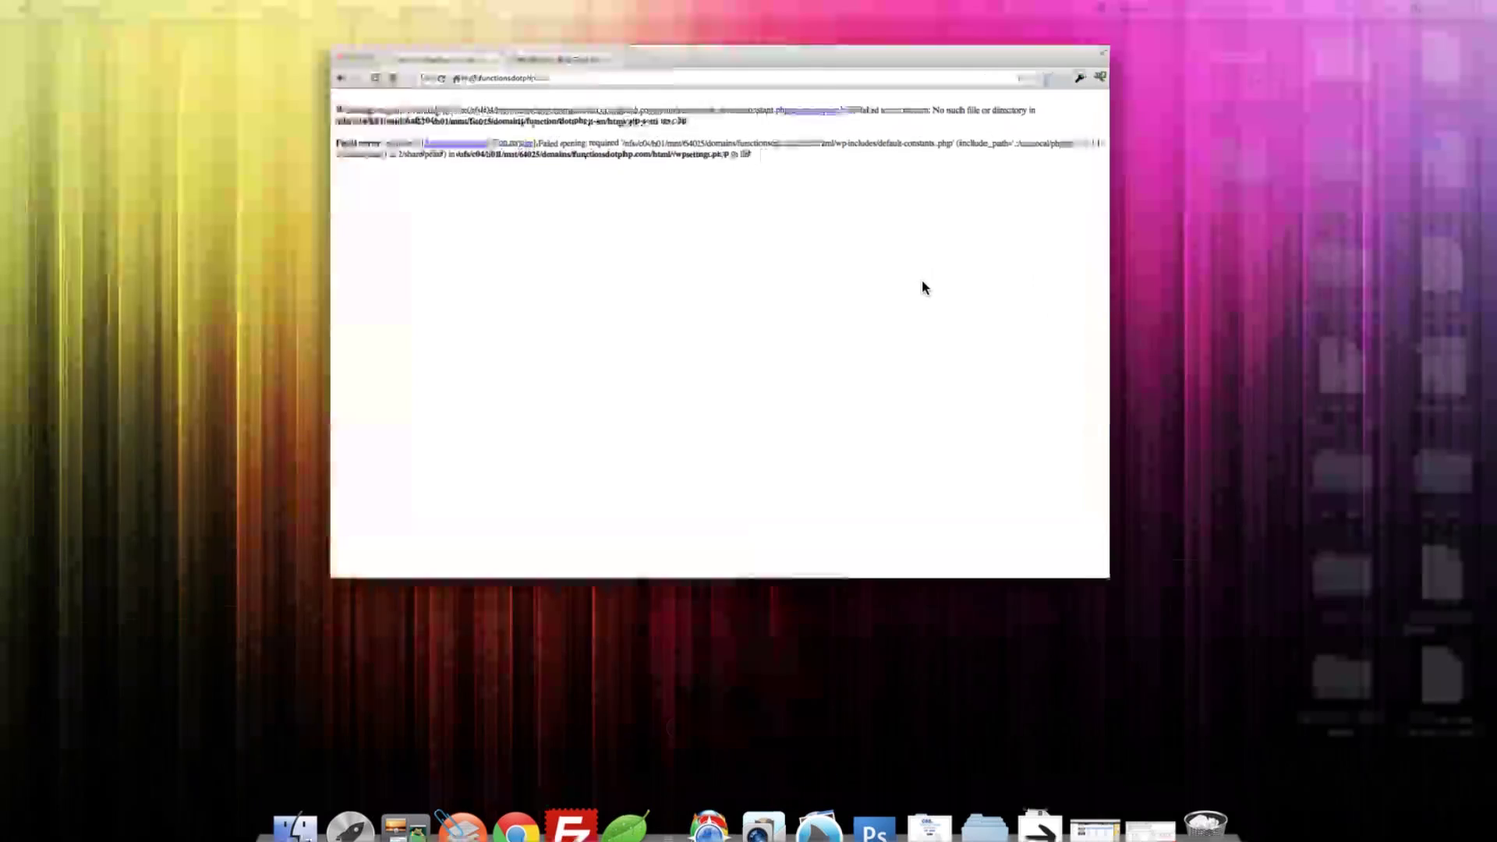
{"action": "left_click", "coordinate": [922, 287]}
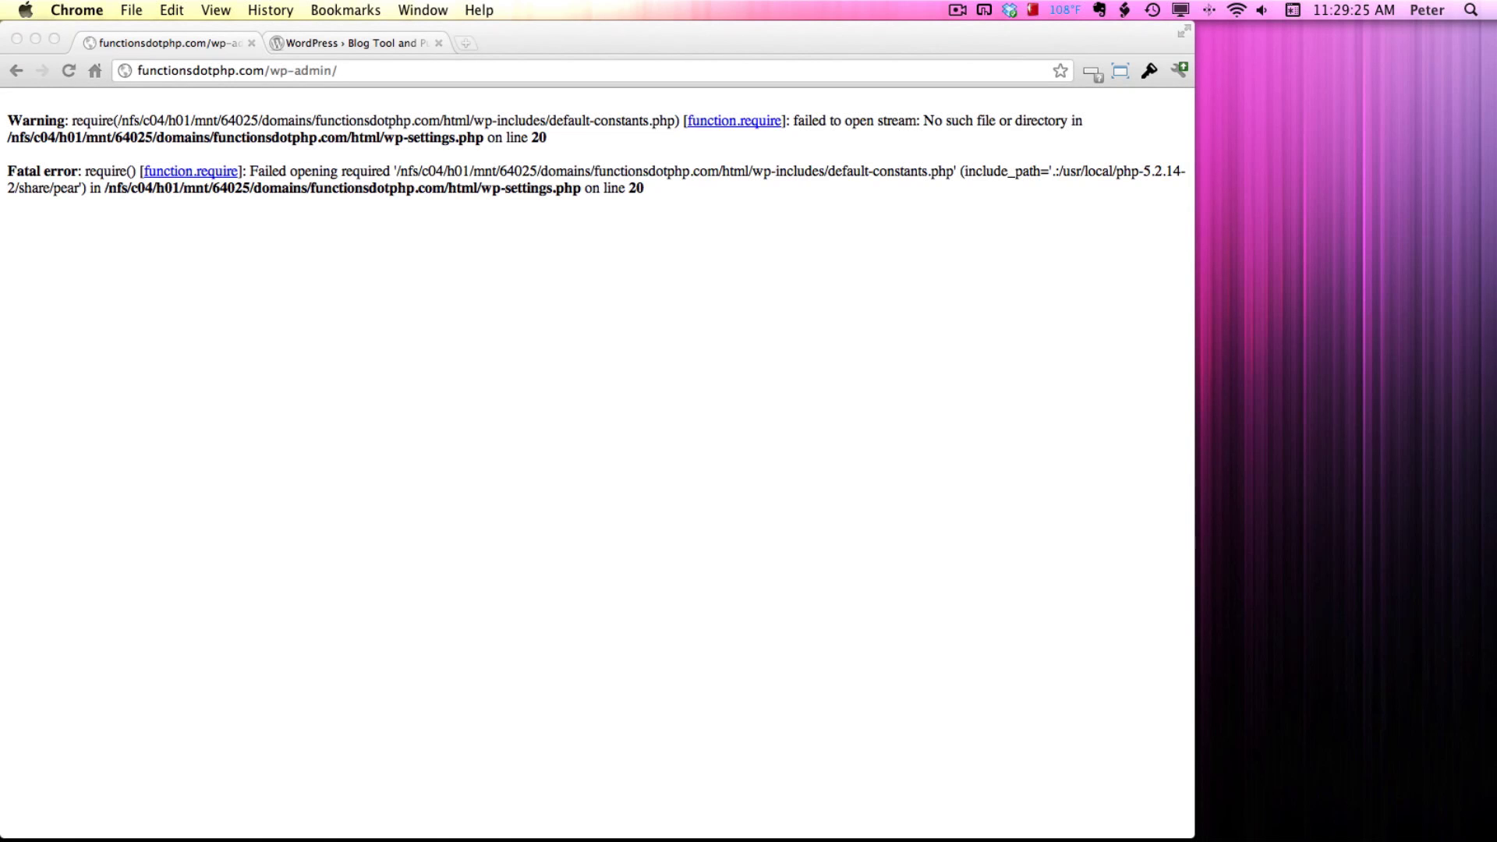
{"action": "left_click", "coordinate": [448, 283]}
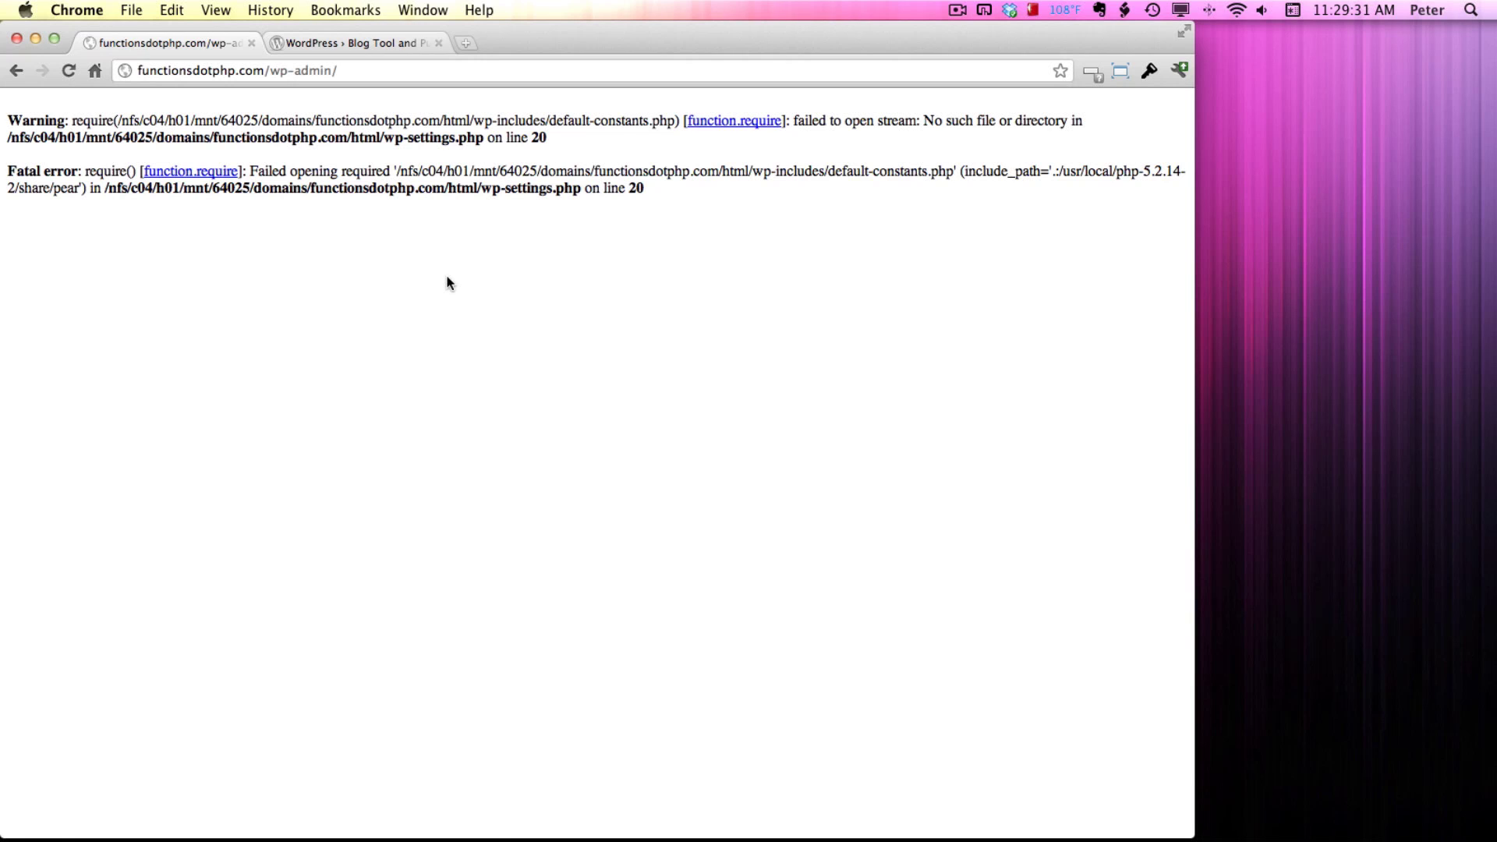
- Download the WordPress 3.2.1 zip archive from the wordpress.org download page
{"action": "left_click", "coordinate": [368, 44]}
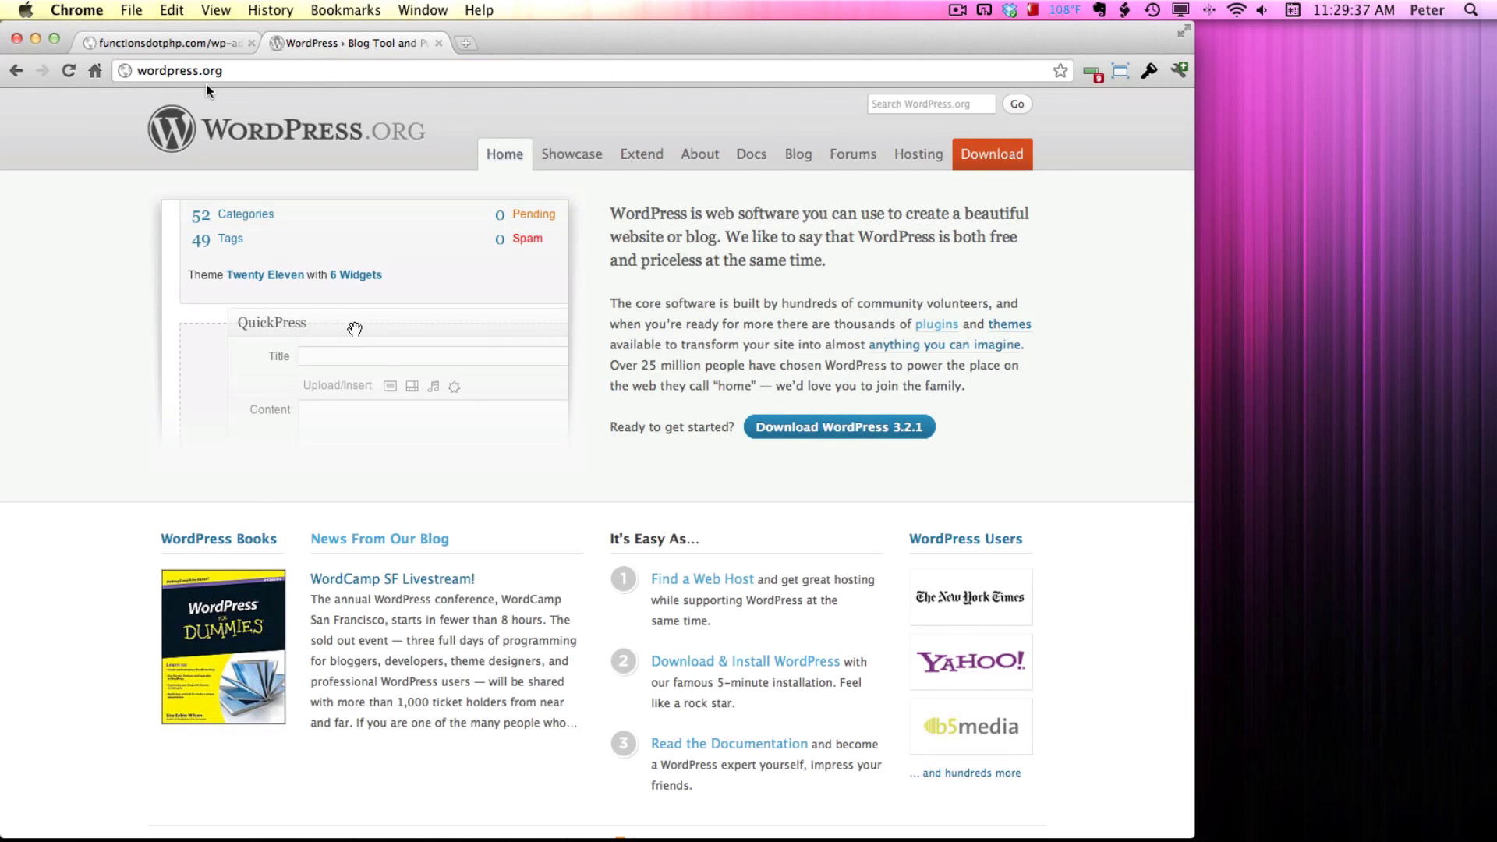
{"action": "left_click", "coordinate": [158, 71]}
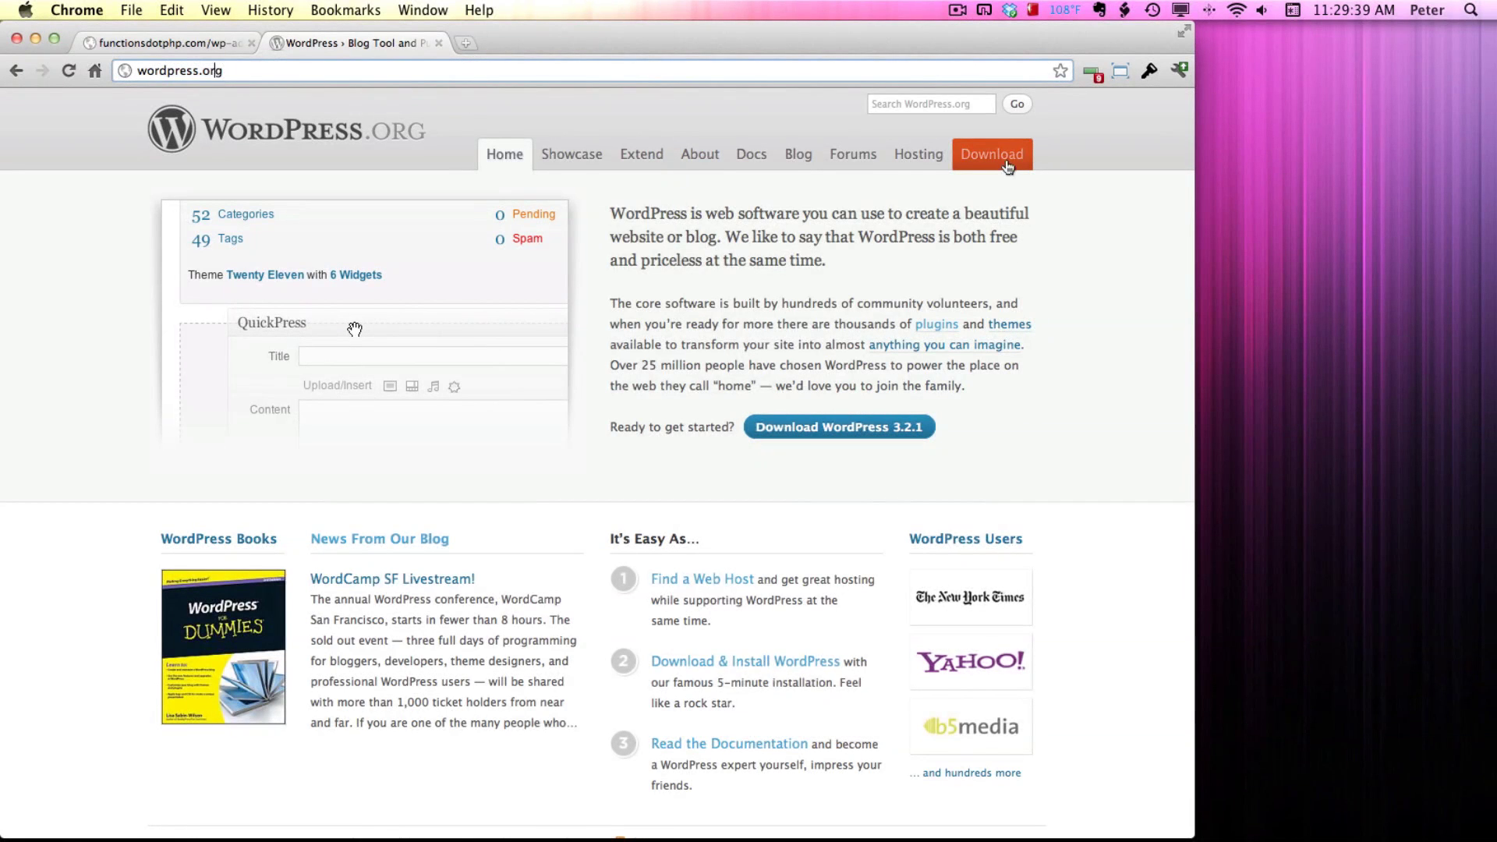
{"action": "left_click", "coordinate": [1004, 160]}
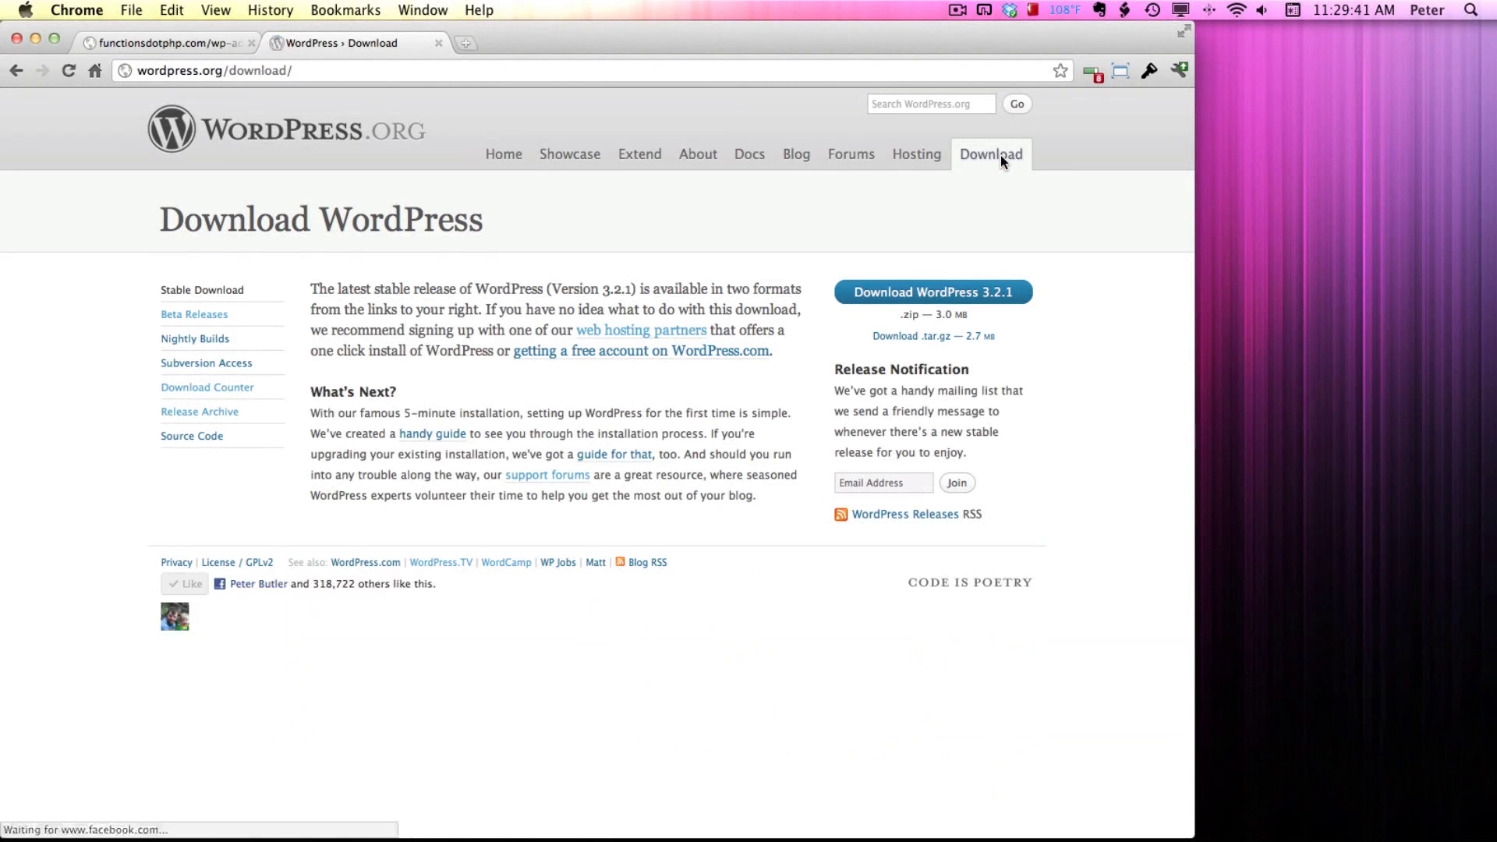
{"action": "left_click", "coordinate": [967, 298]}
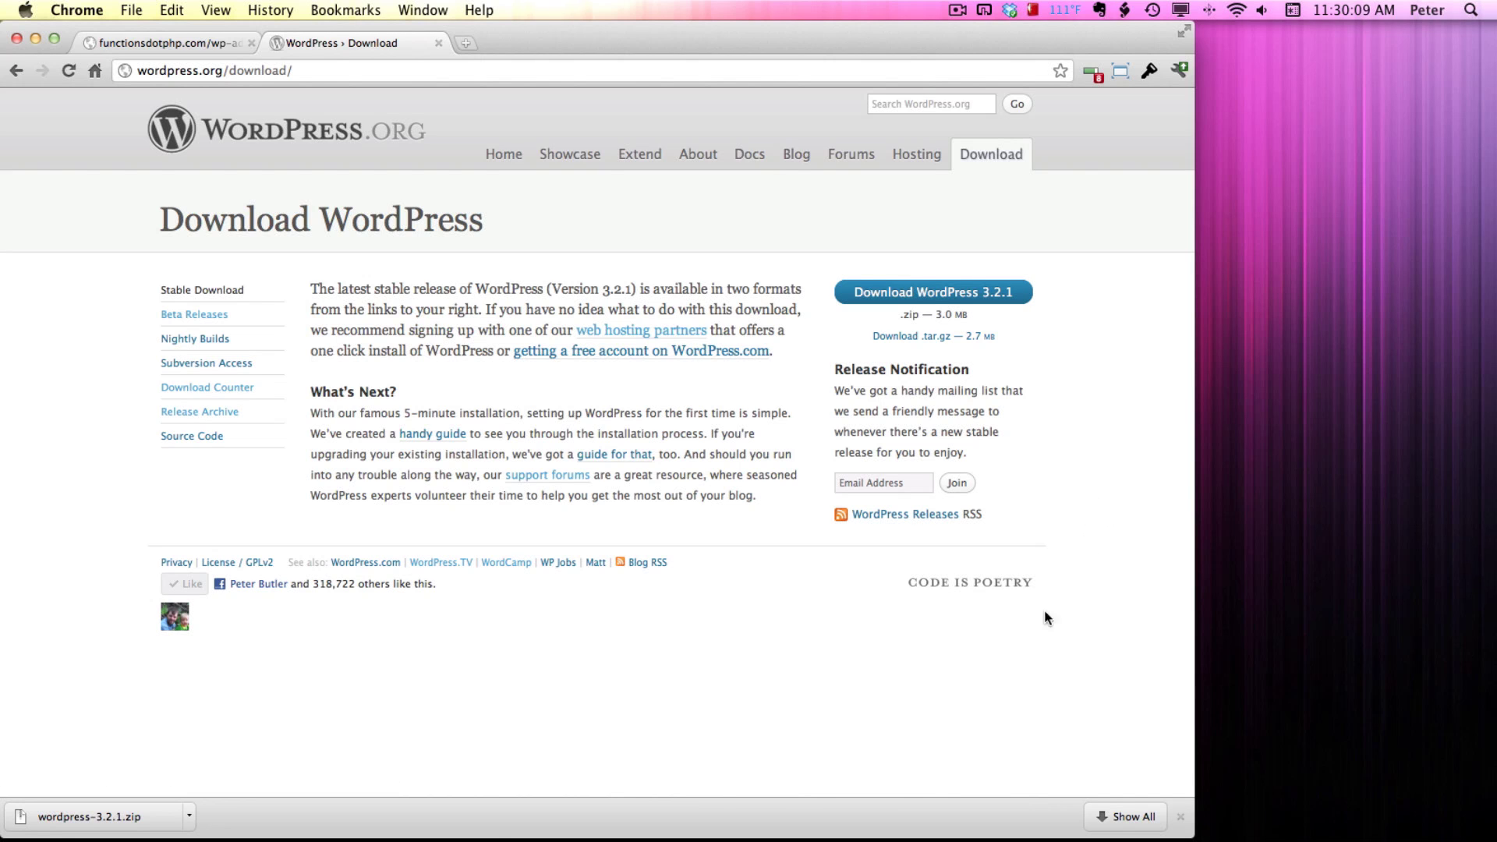
- Open the Downloads folder in Finder and show its contents in column view
{"action": "left_click", "coordinate": [1040, 799]}
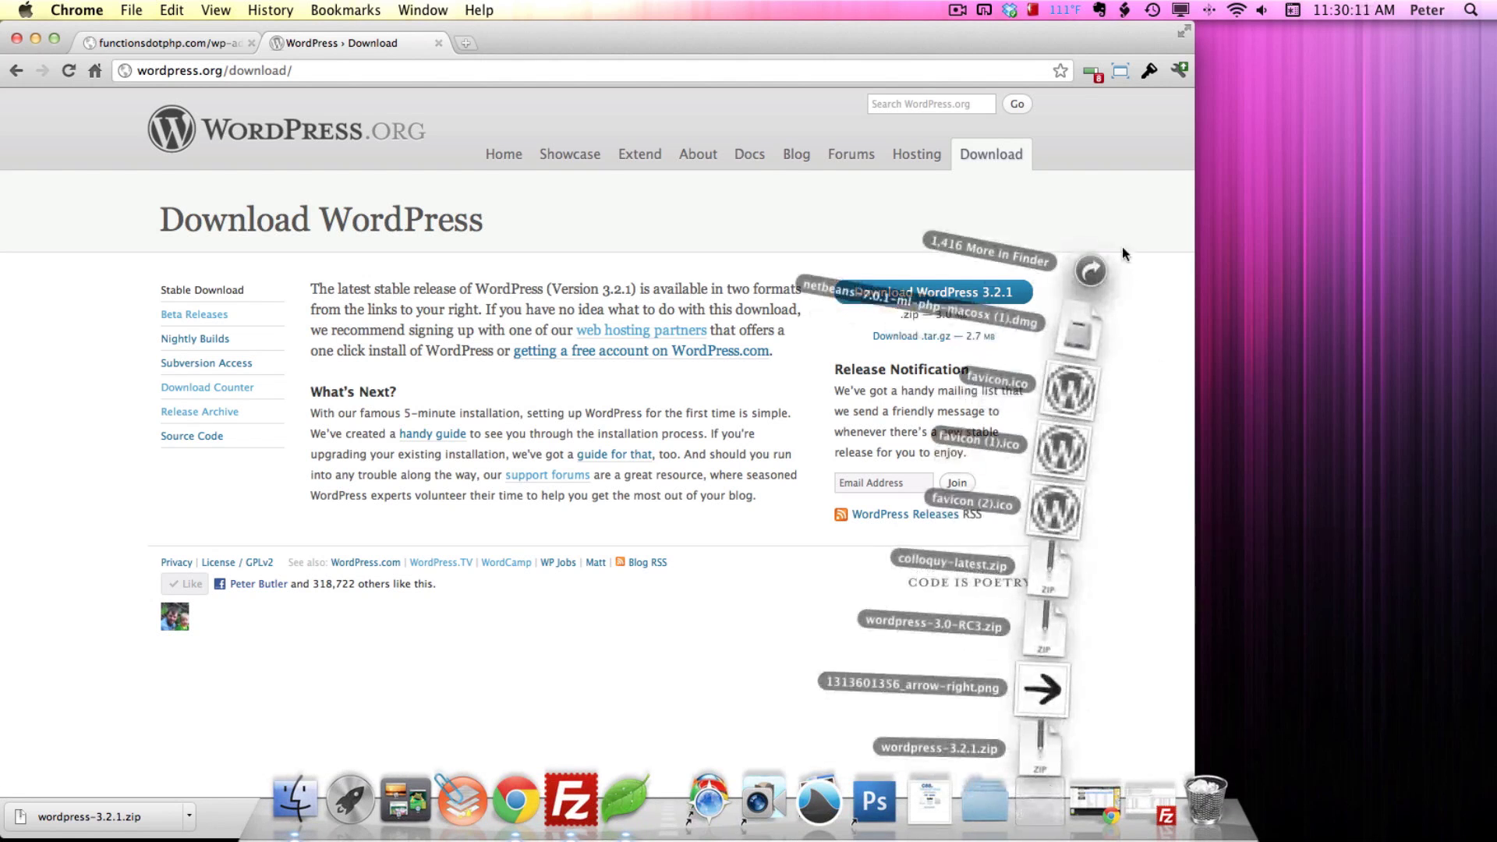
{"action": "left_click", "coordinate": [1091, 270]}
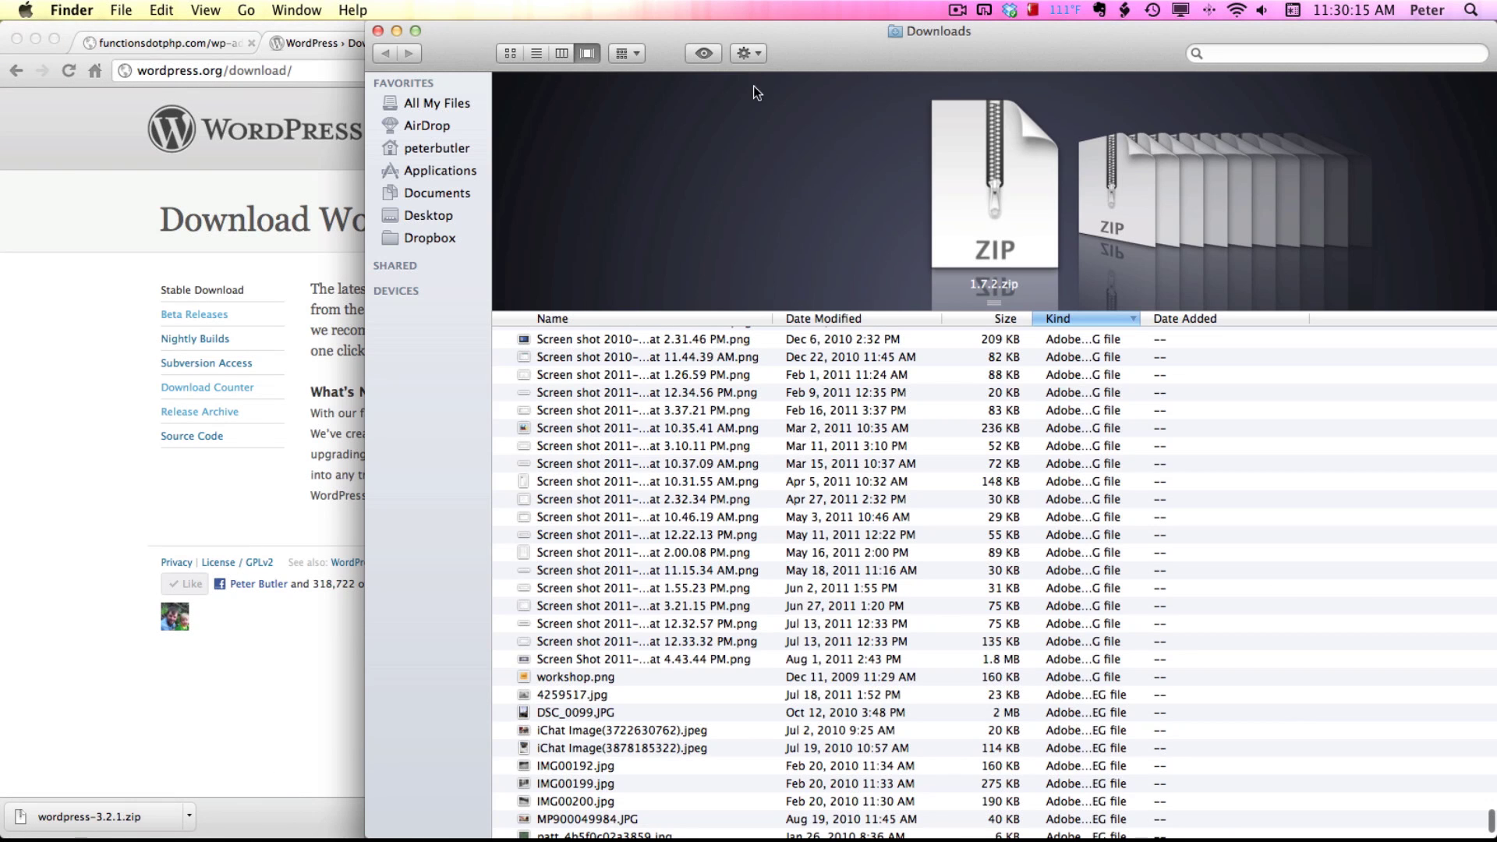
{"action": "left_click", "coordinate": [559, 53]}
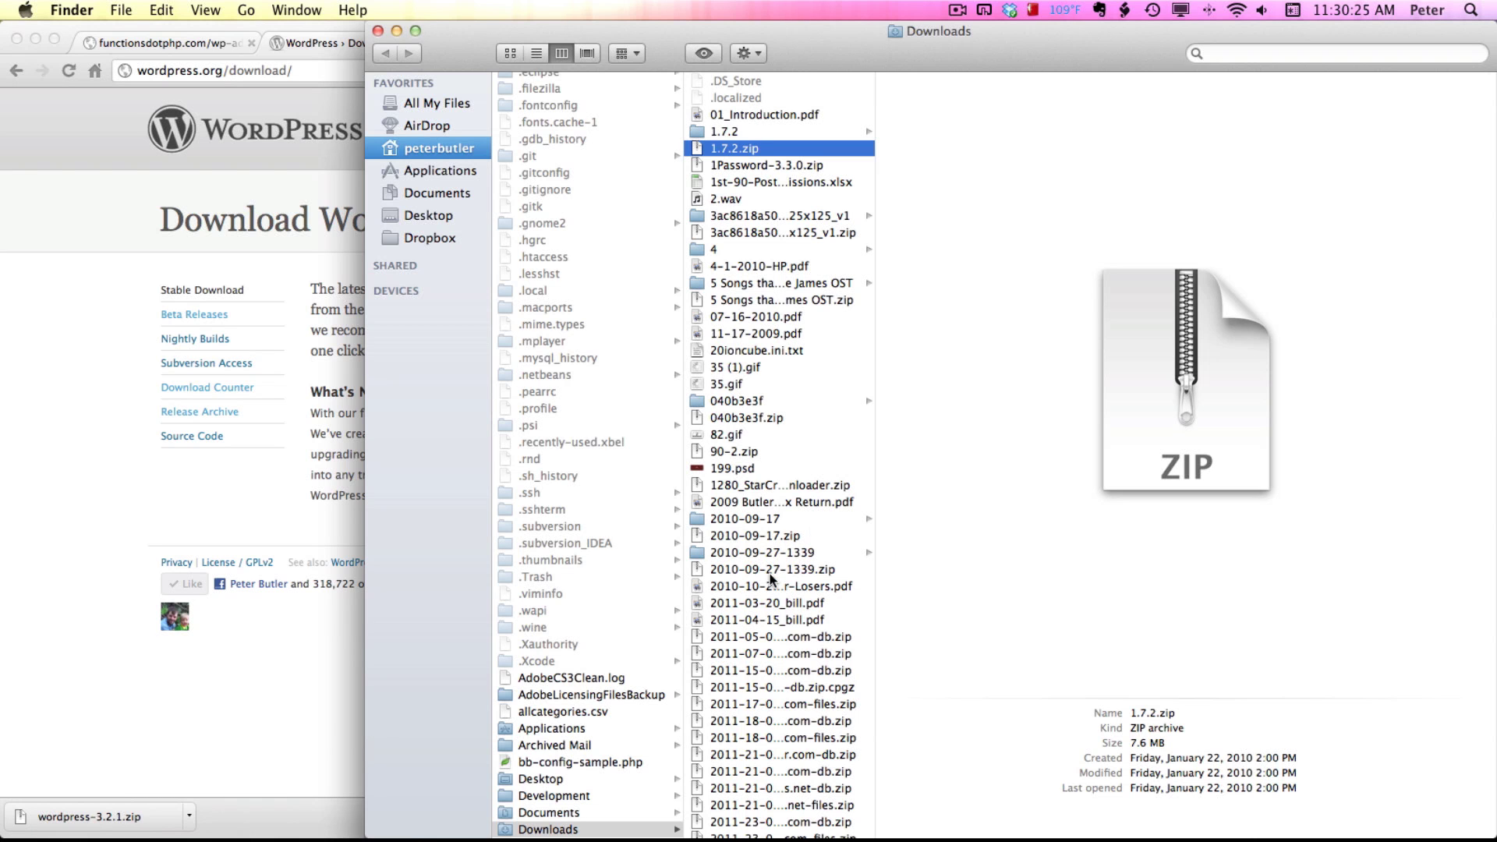
- Move the old wordpress folder in Downloads to the Trash
{"action": "scroll", "coordinate": [772, 581], "scroll_direction": "down", "scroll_amount": 15}
{"action": "scroll", "coordinate": [772, 581], "scroll_direction": "down", "scroll_amount": 15}
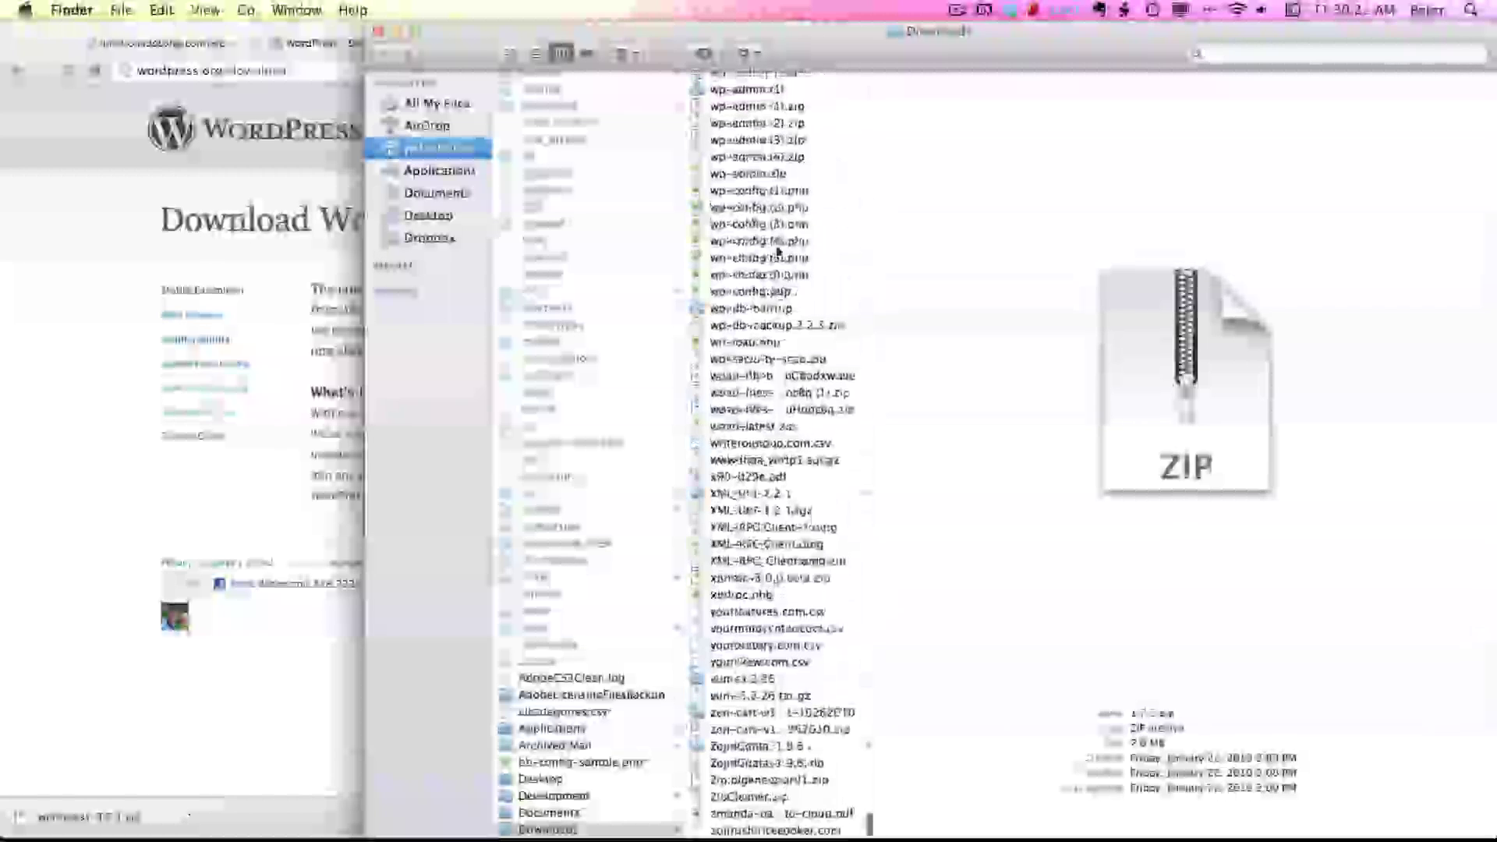
{"action": "scroll", "coordinate": [772, 382], "scroll_direction": "up", "scroll_amount": 5}
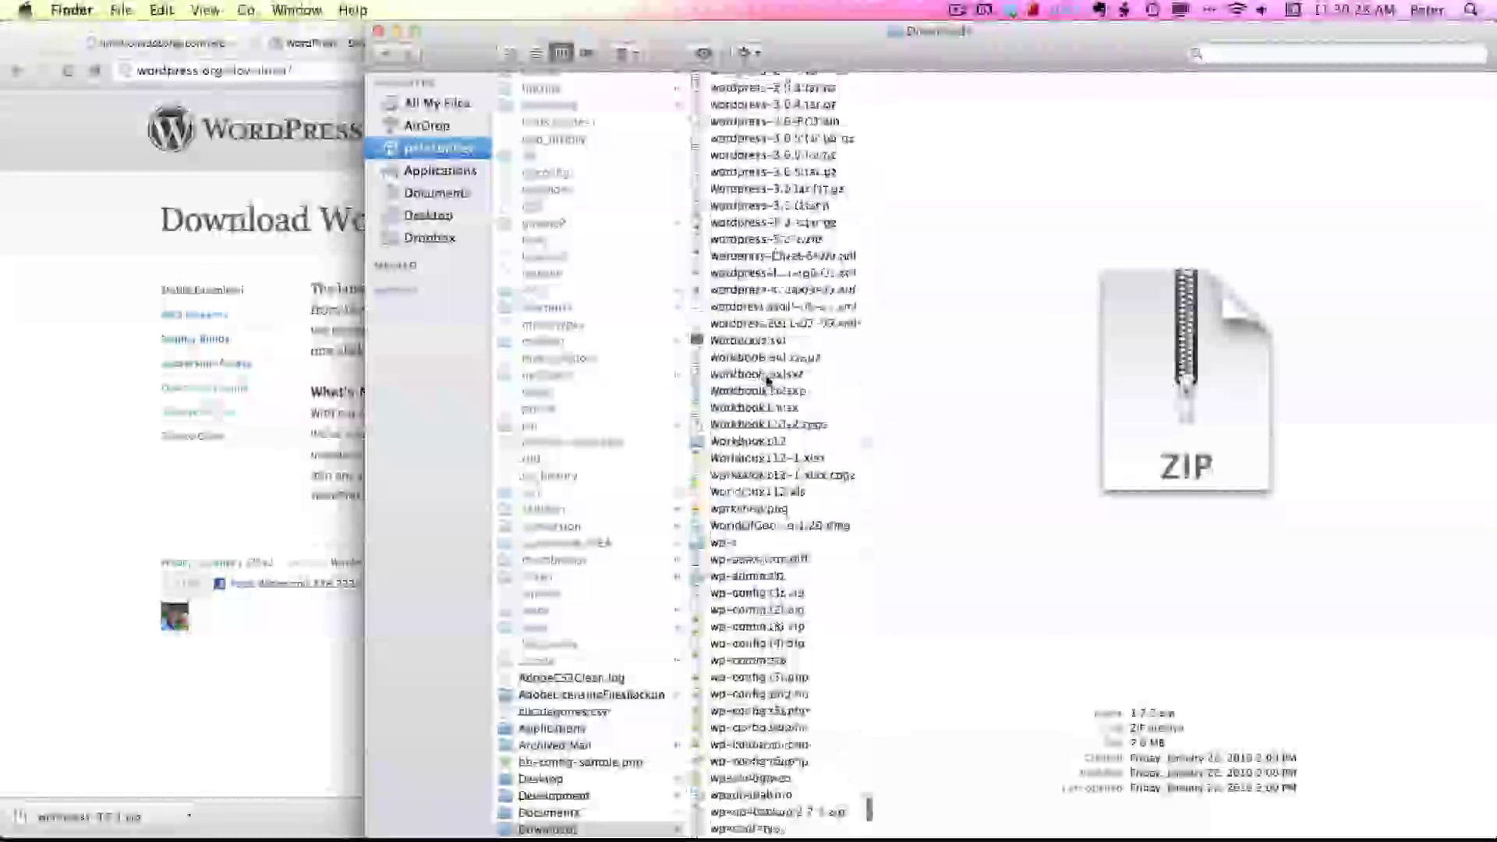
{"action": "scroll", "coordinate": [772, 380], "scroll_direction": "up", "scroll_amount": 3}
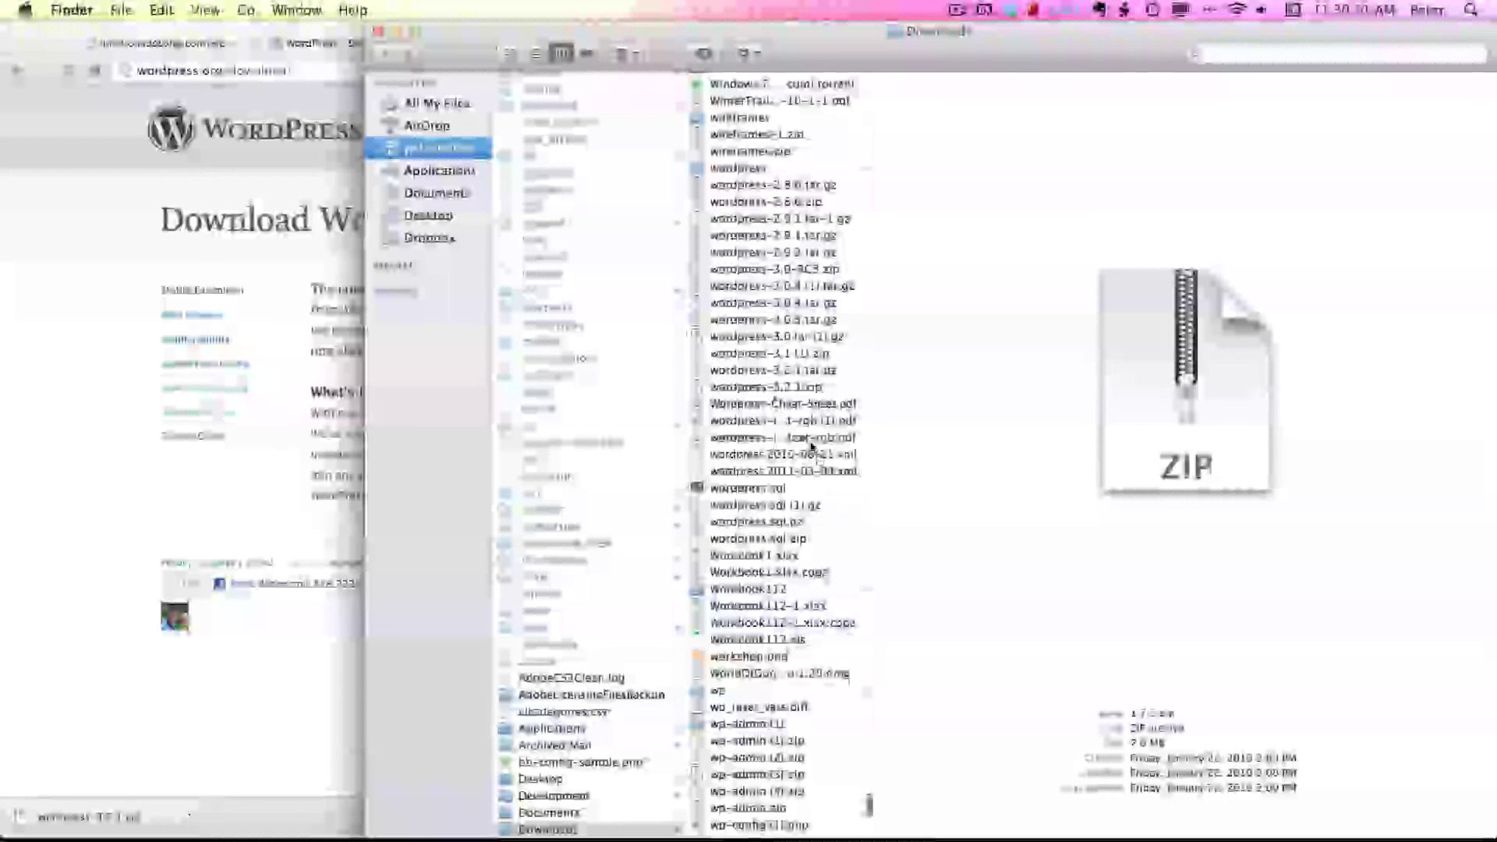
{"action": "scroll", "coordinate": [811, 316], "scroll_direction": "up", "scroll_amount": 3}
{"action": "left_click", "coordinate": [813, 399]}
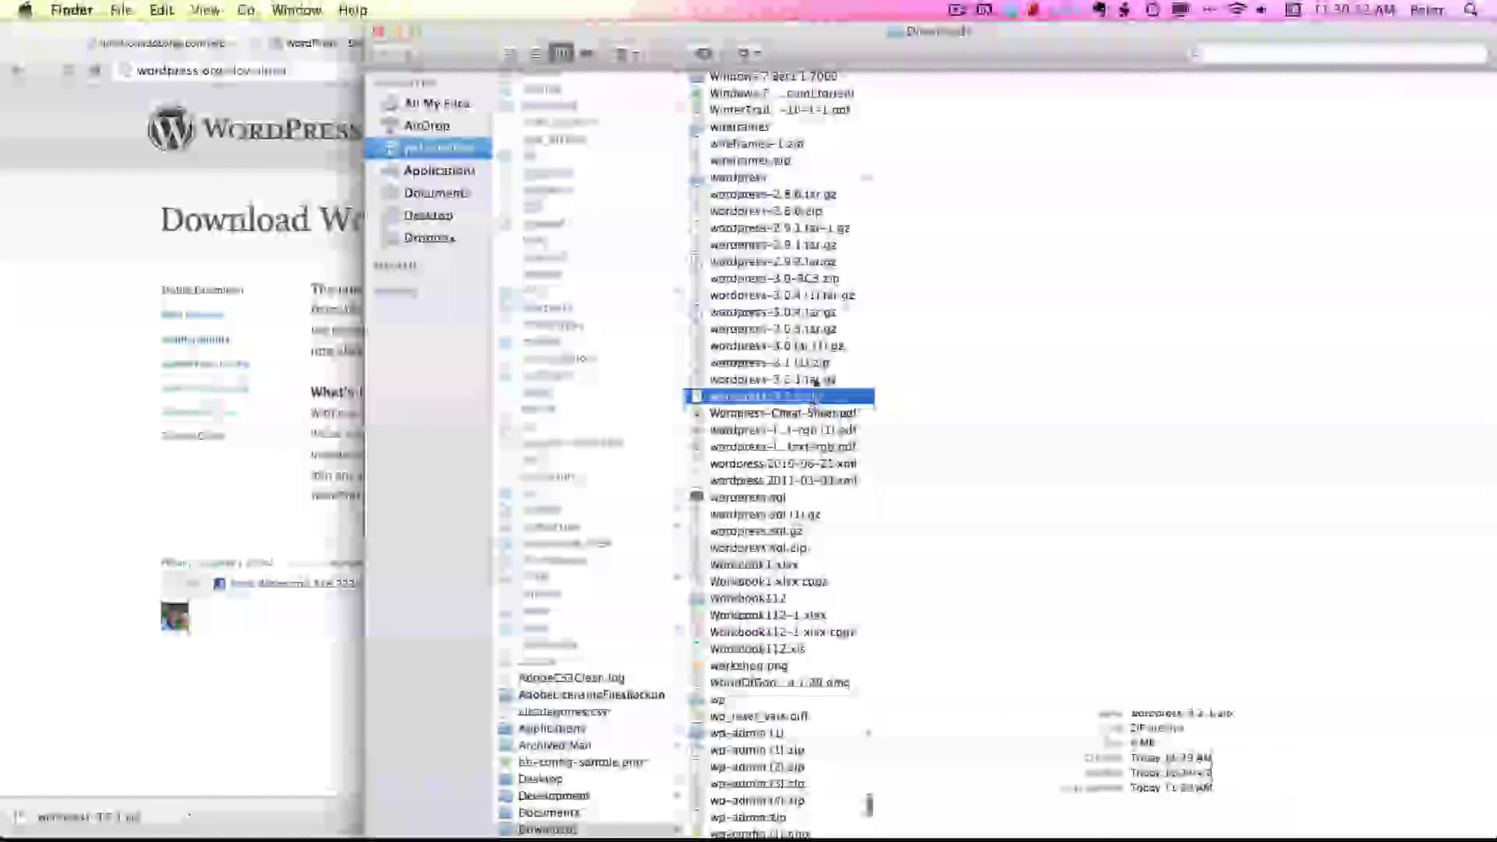
{"action": "right_click", "coordinate": [741, 178]}
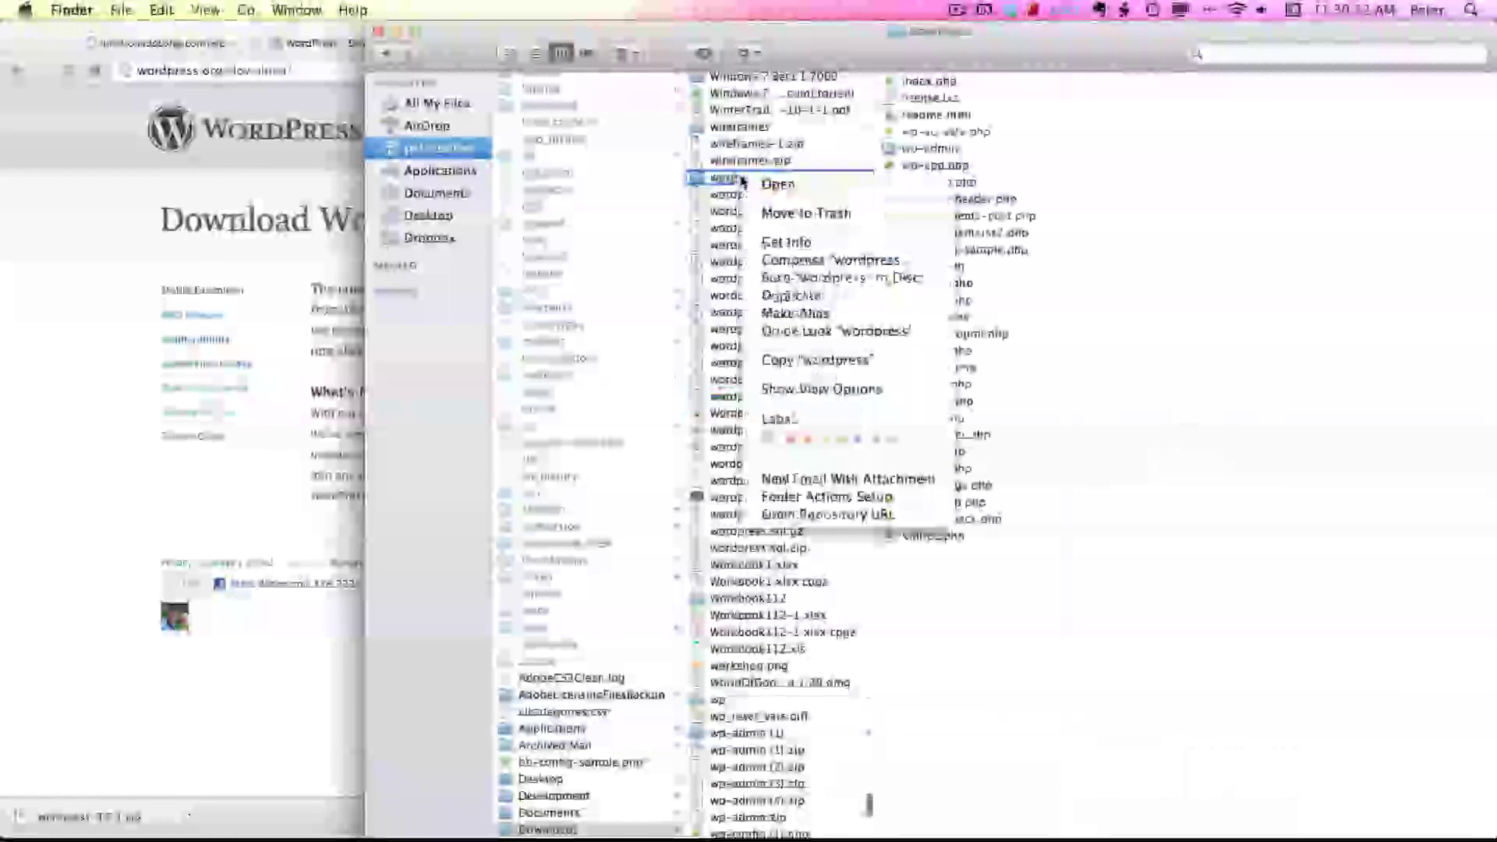
{"action": "left_click", "coordinate": [807, 213]}
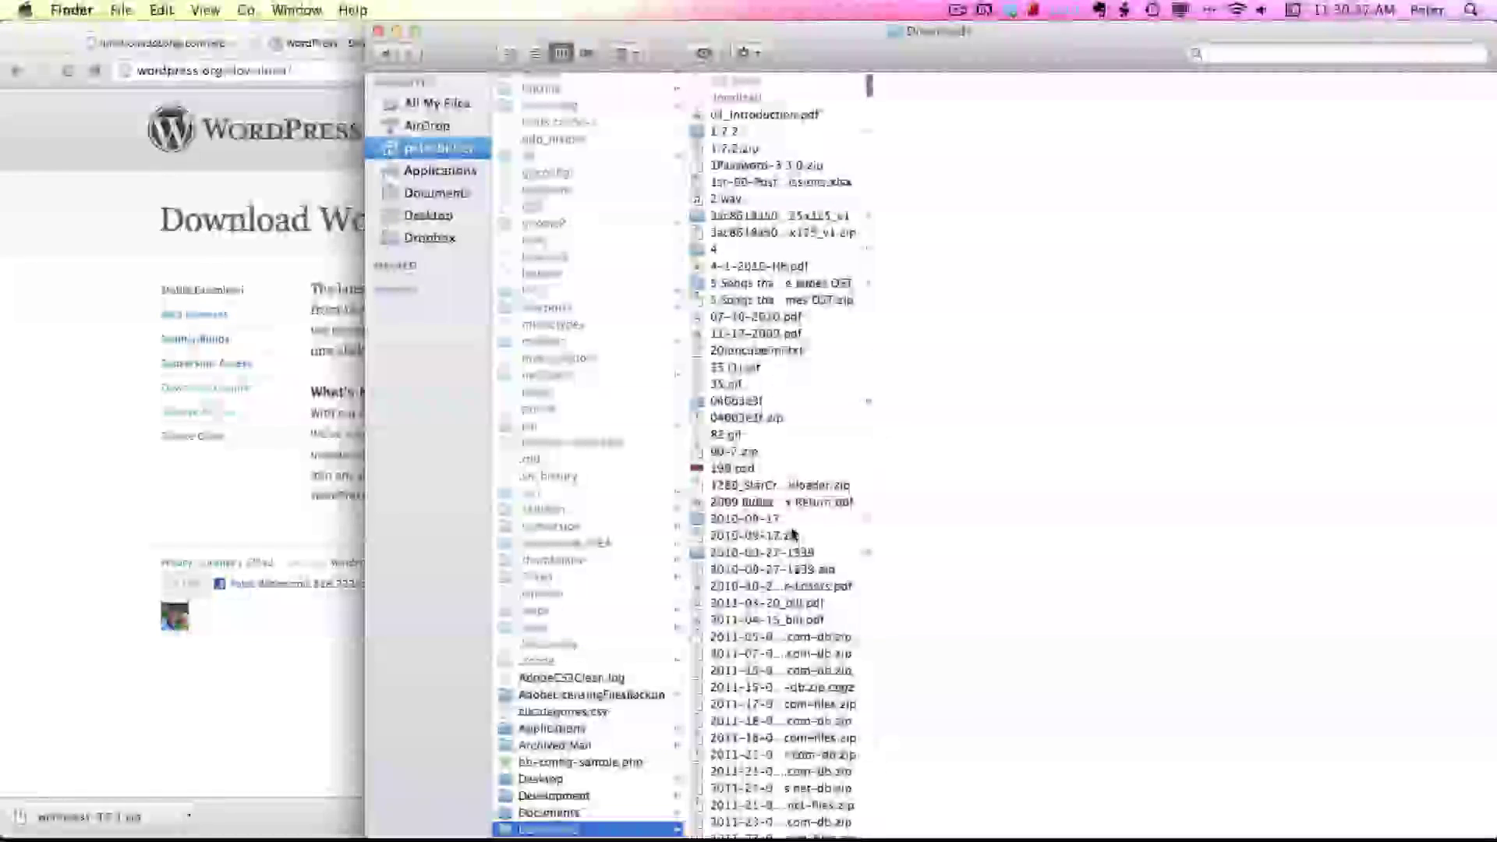
- Extract wordpress-3.2.1.zip in Downloads and select the newly extracted wordpress folder
{"action": "scroll", "coordinate": [792, 539], "scroll_direction": "down", "scroll_amount": 15}
{"action": "scroll", "coordinate": [792, 533], "scroll_direction": "down", "scroll_amount": 15}
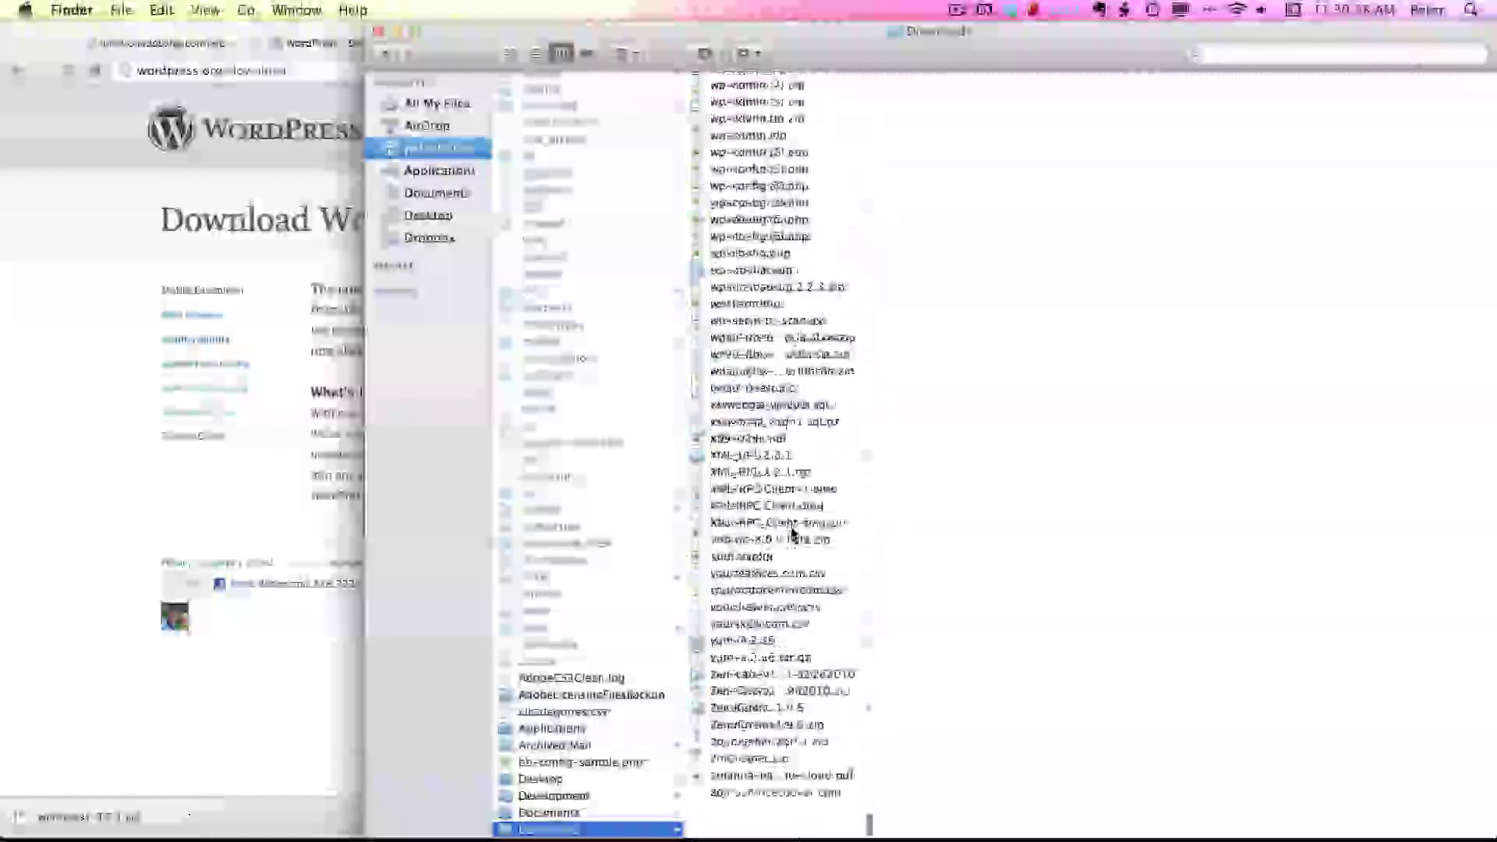
{"action": "scroll", "coordinate": [764, 289], "scroll_direction": "up", "scroll_amount": 5}
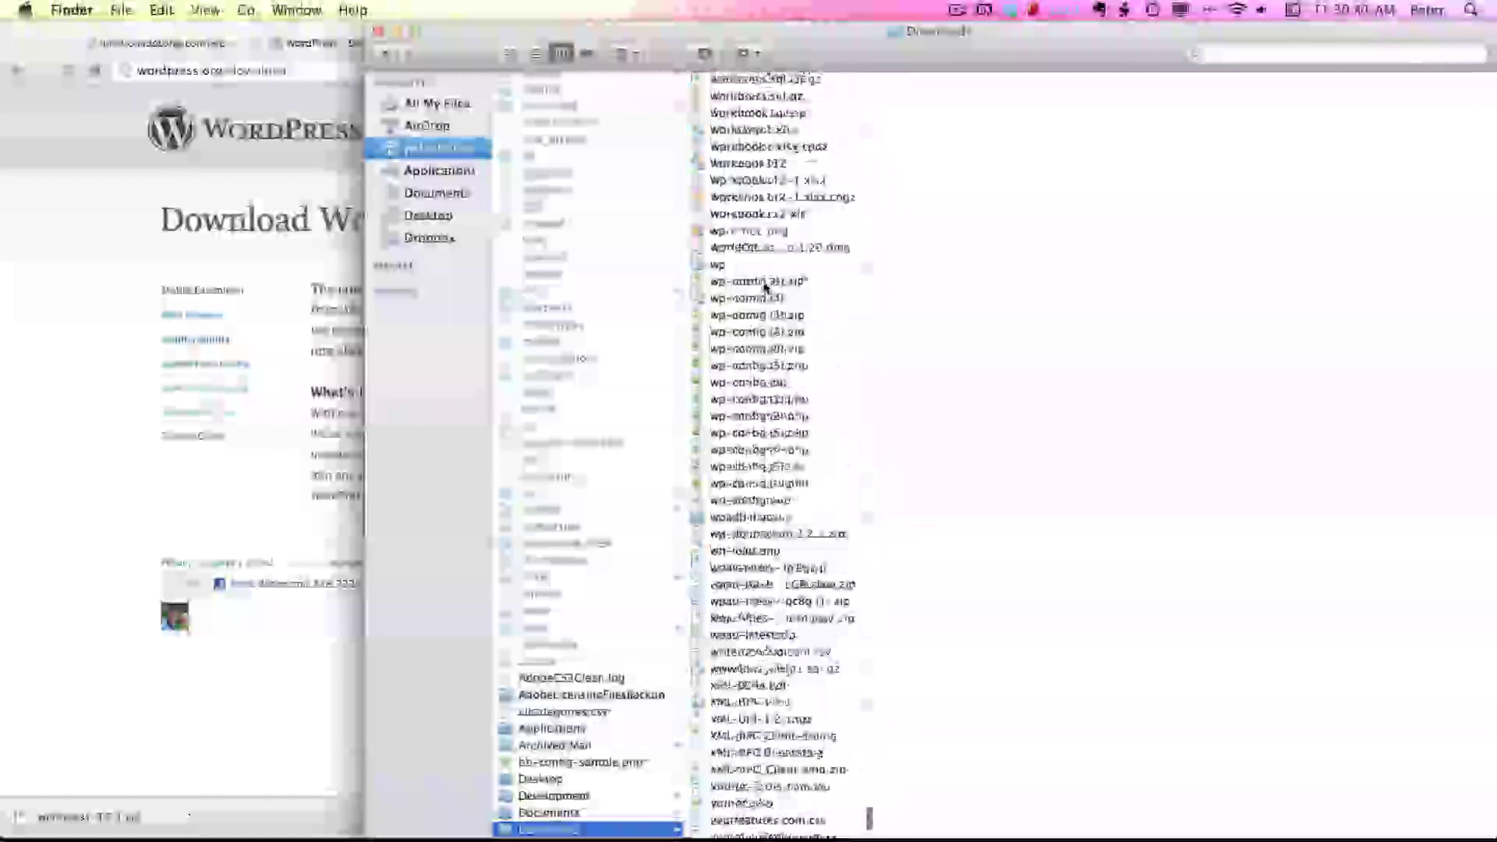
{"action": "scroll", "coordinate": [794, 299], "scroll_direction": "up", "scroll_amount": 5}
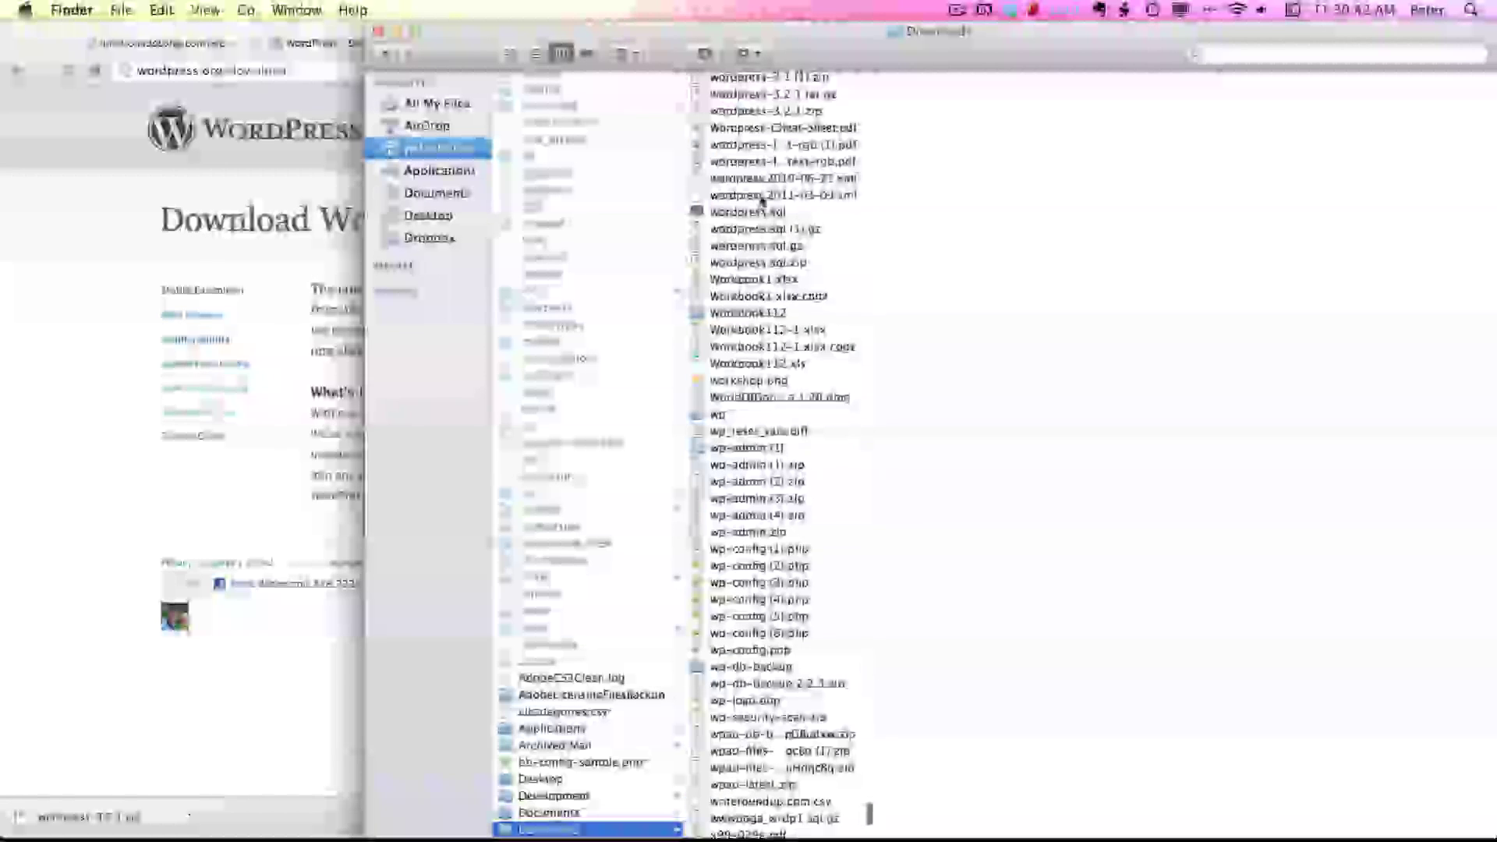
{"action": "left_click", "coordinate": [780, 278]}
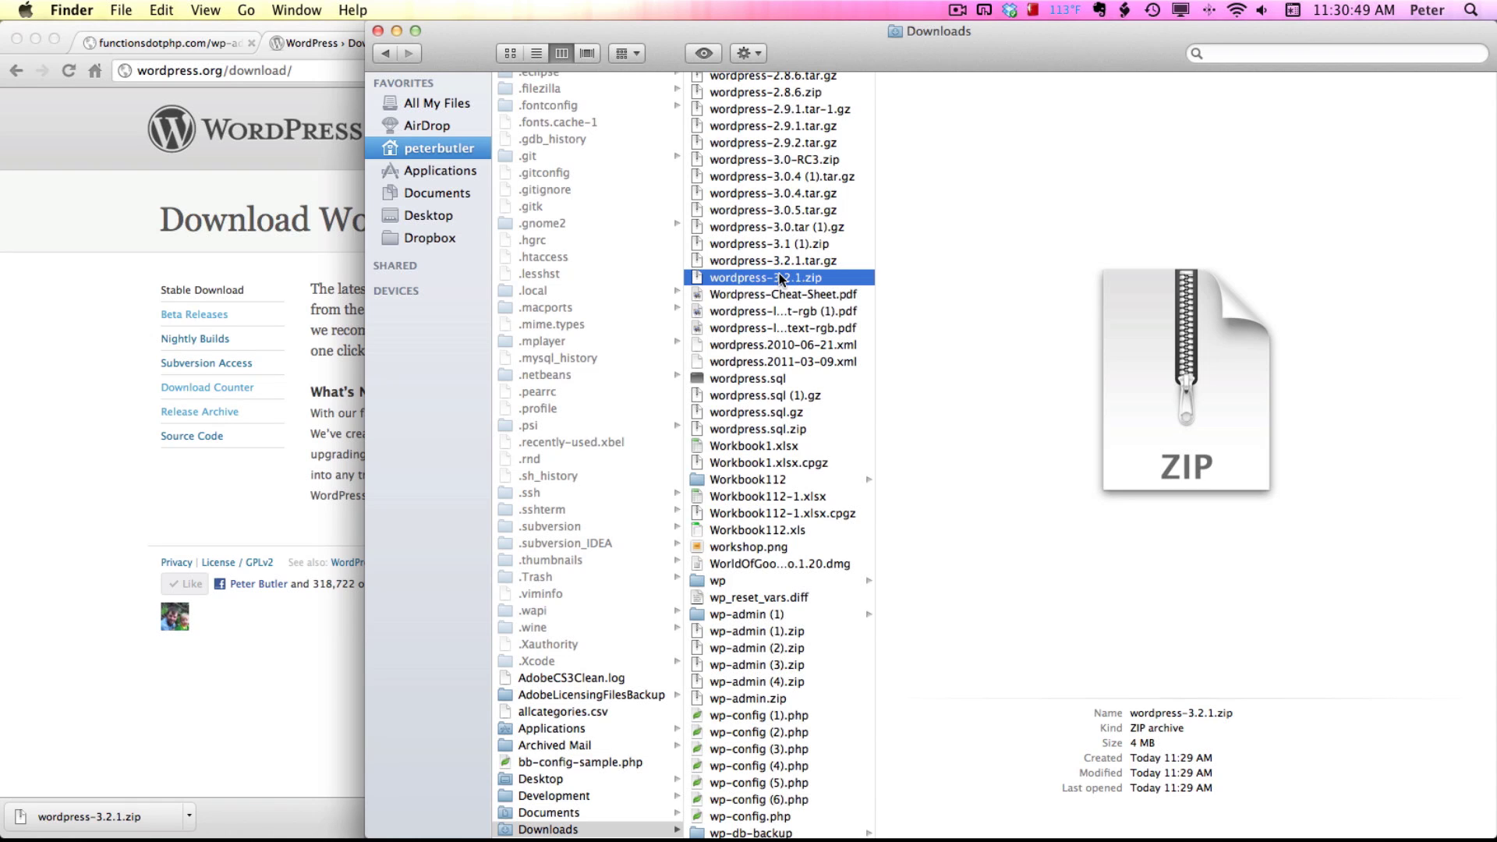
{"action": "double_click", "coordinate": [725, 278]}
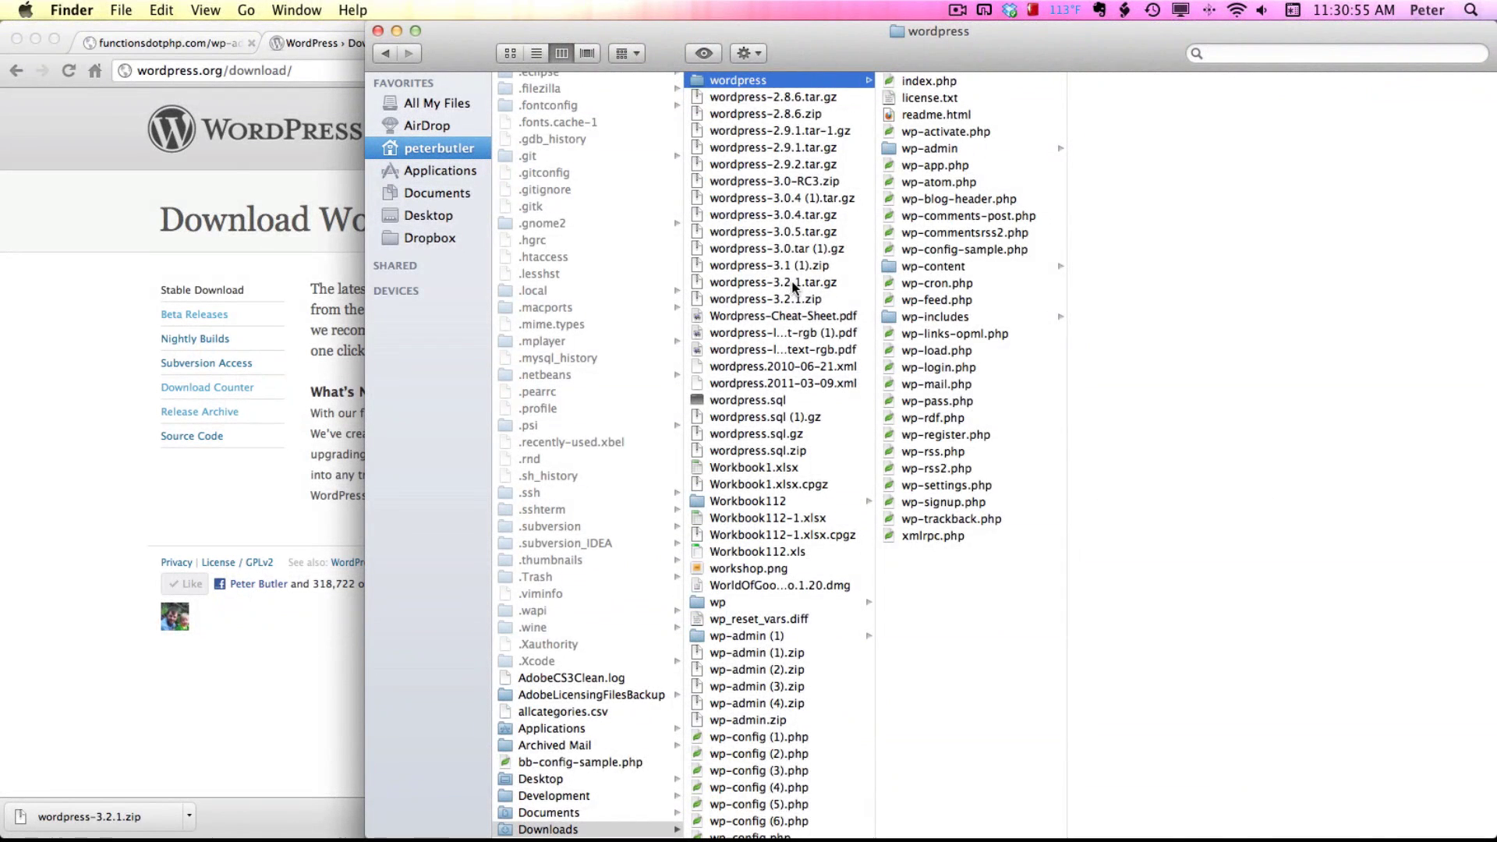
{"action": "scroll", "coordinate": [767, 133], "scroll_direction": "up", "scroll_amount": 2}
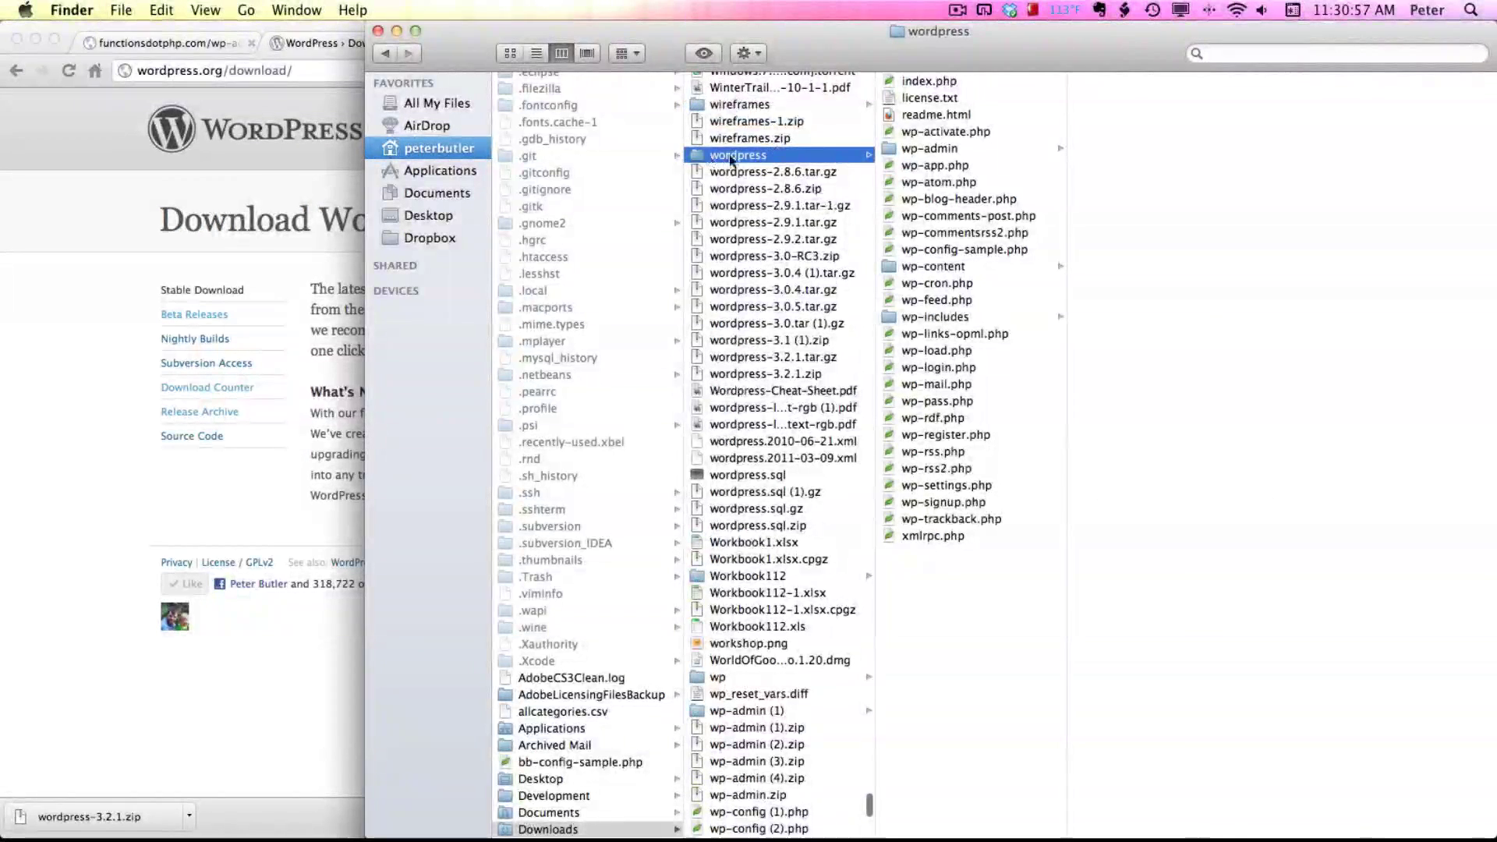
{"action": "left_click", "coordinate": [733, 156]}
{"action": "key", "text": "Return"}
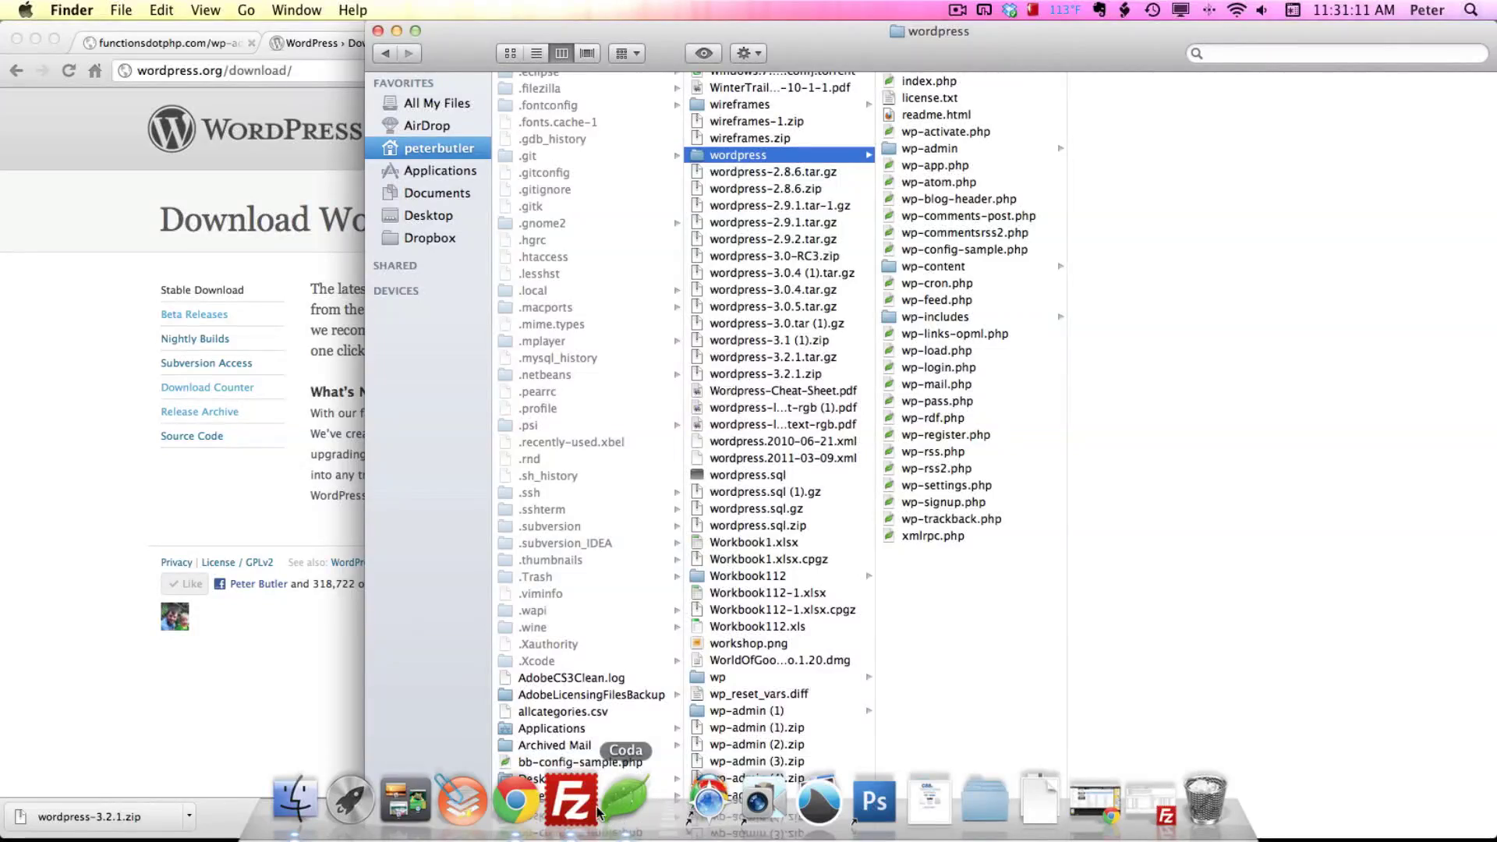
- Switch to FileZilla, narrow its window to under half the screen, and place the Finder window with the wordpress files beside it
{"action": "left_click", "coordinate": [573, 802]}
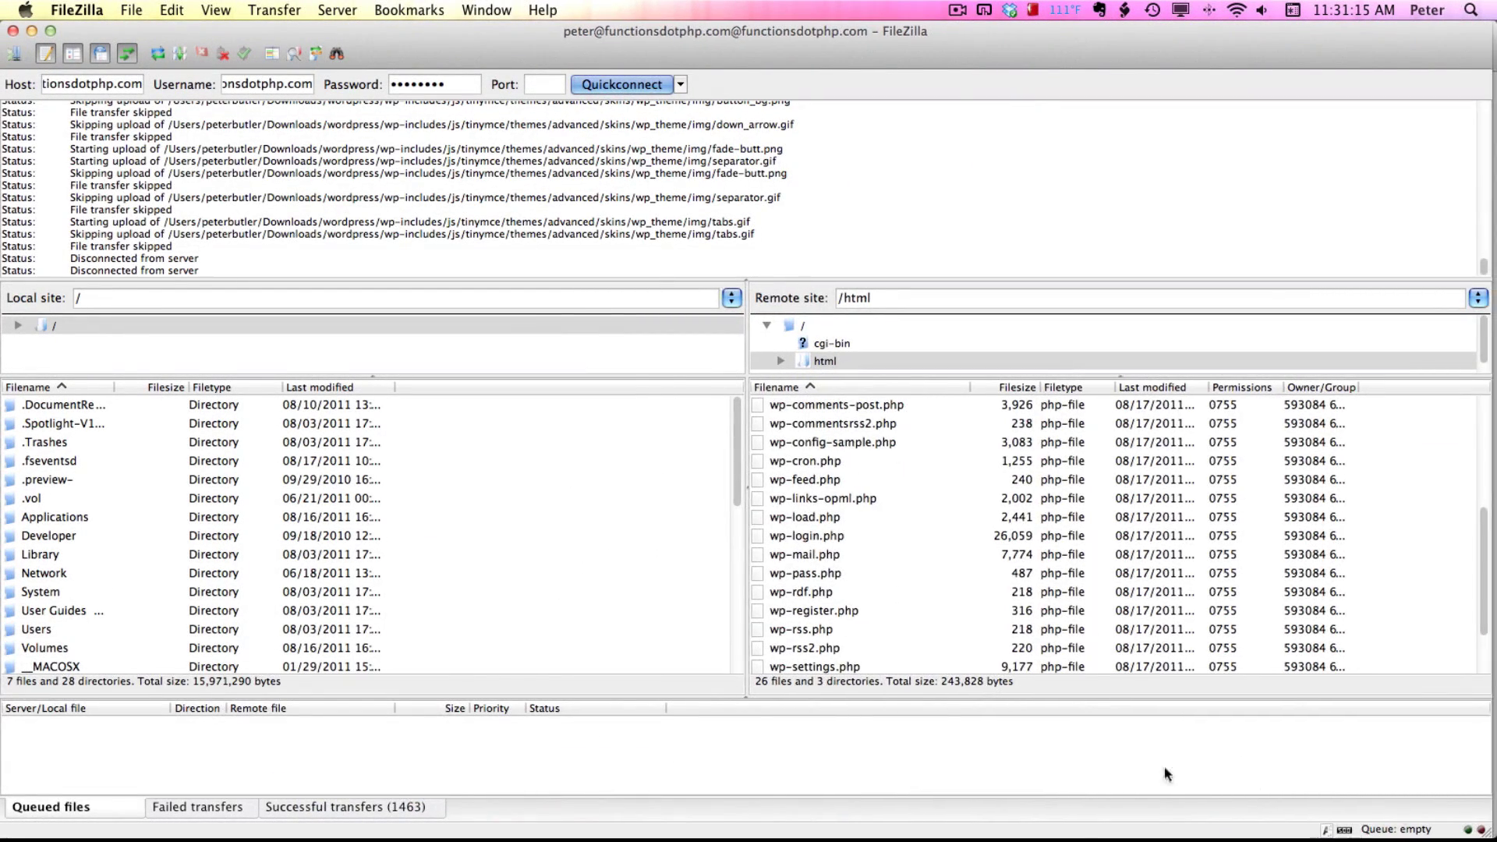
{"action": "left_click_drag", "start_coordinate": [1491, 836], "coordinate": [620, 831]}
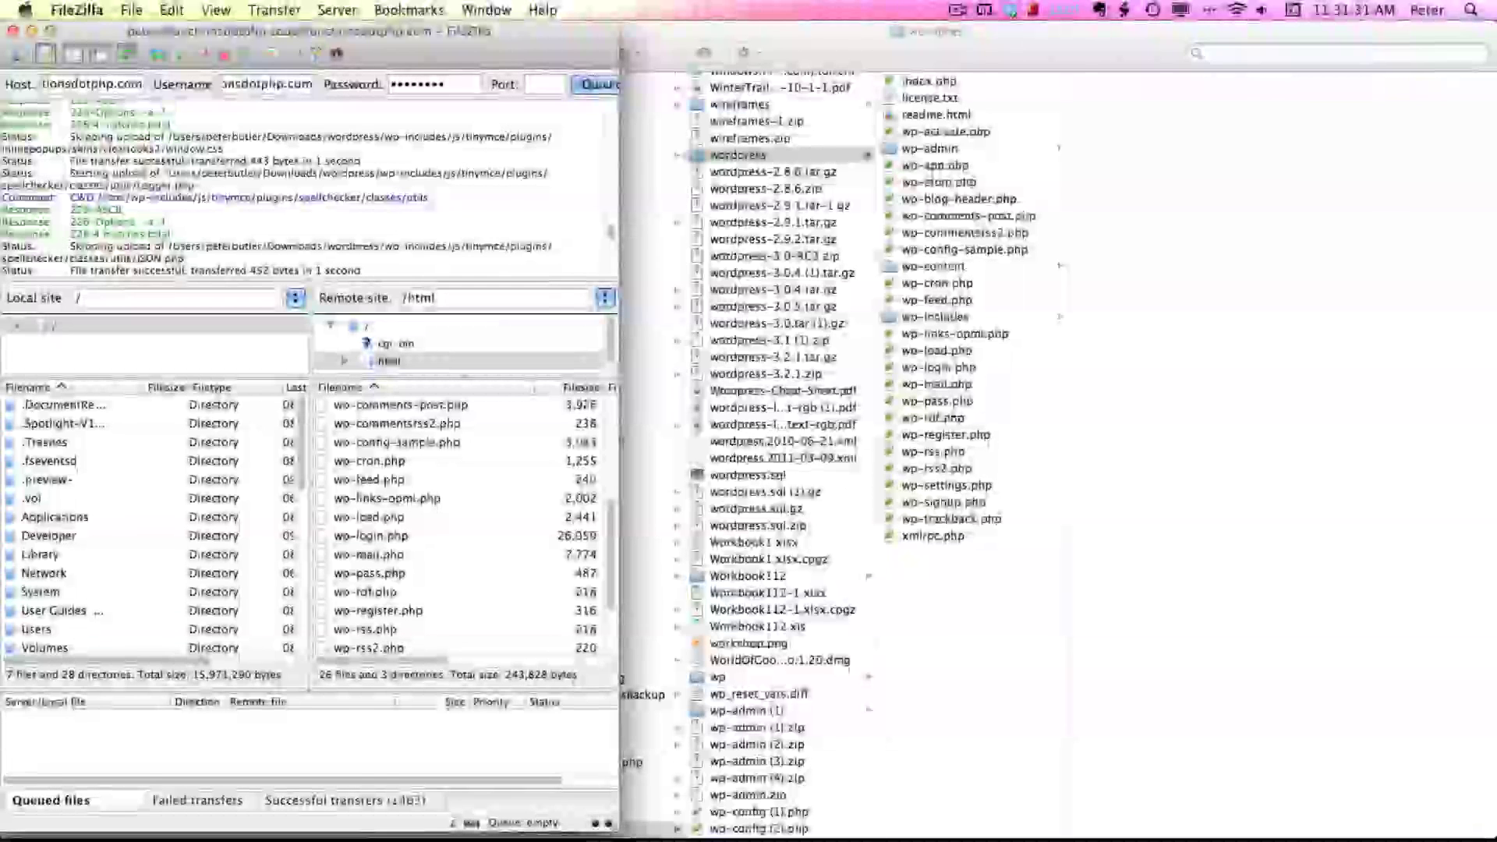
{"action": "left_click", "coordinate": [943, 557]}
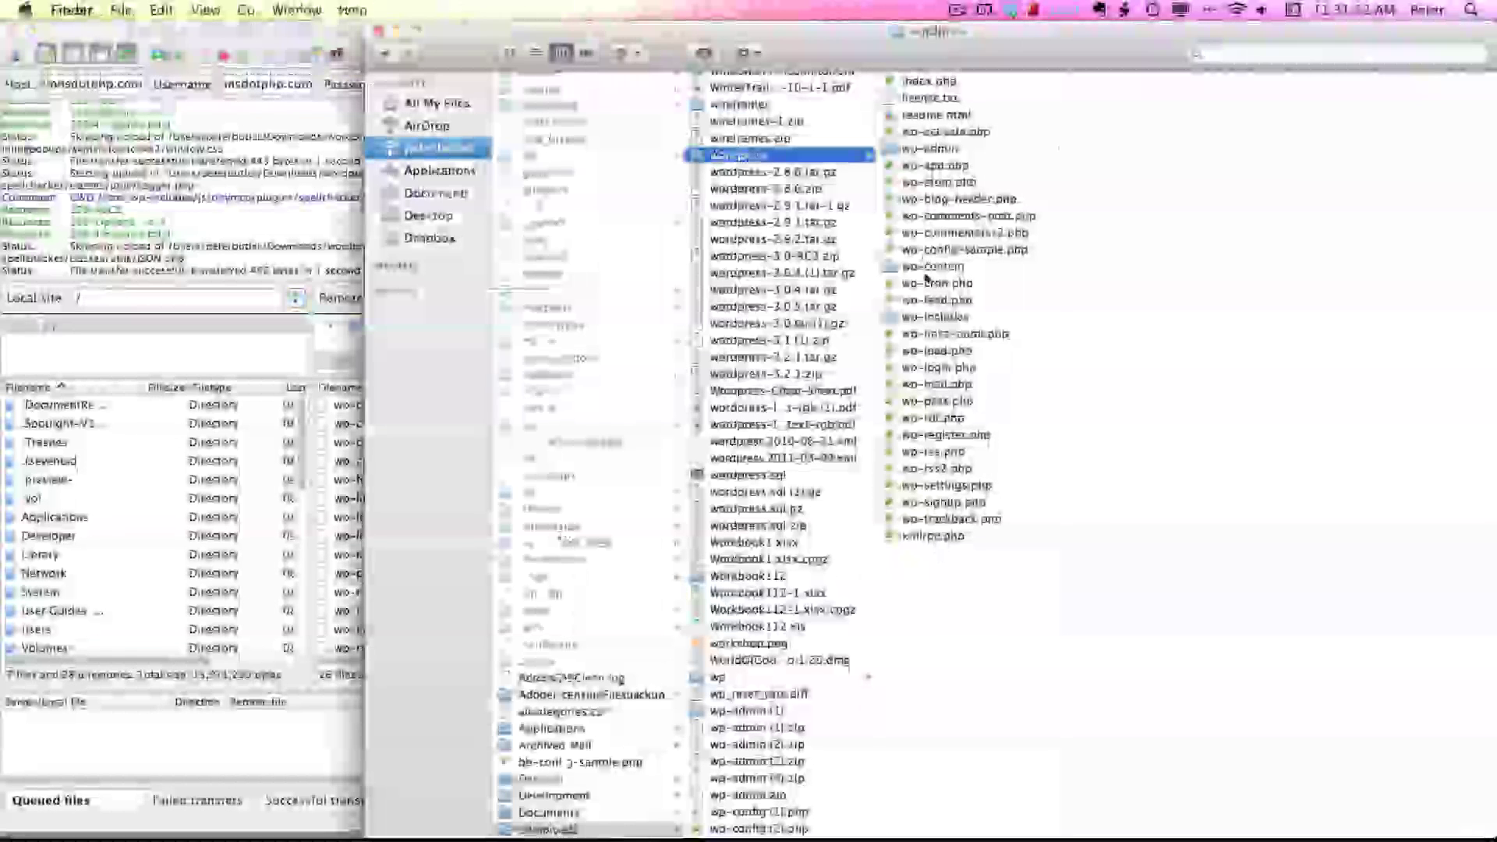
{"action": "left_click", "coordinate": [944, 538]}
{"action": "left_click_drag", "start_coordinate": [577, 31], "coordinate": [959, 31]}
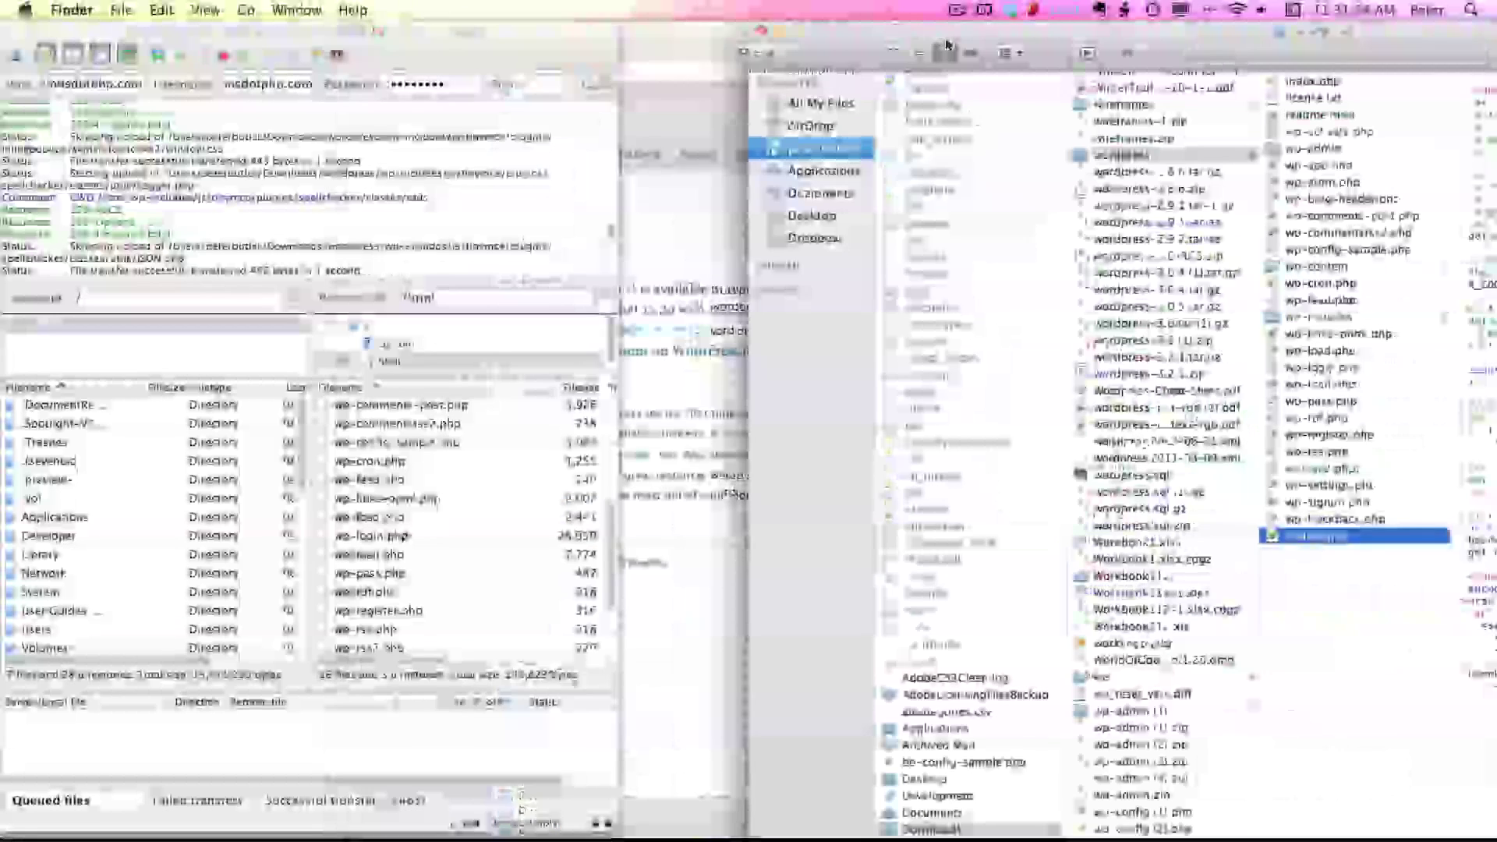
{"action": "left_click", "coordinate": [1322, 89], "text": "shift"}
{"action": "left_click_drag", "start_coordinate": [1324, 93], "coordinate": [1303, 449]}
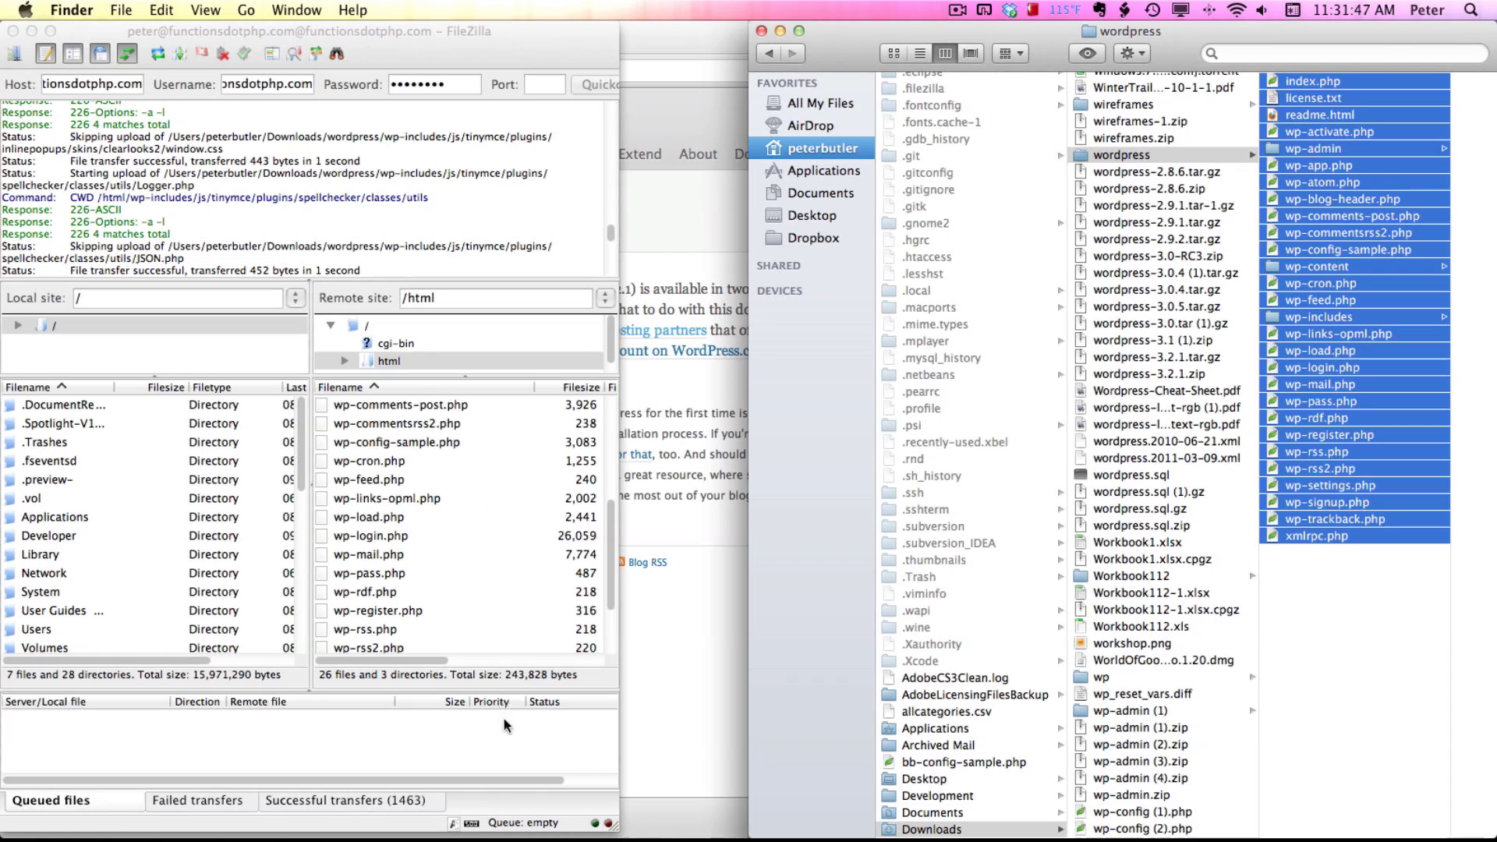
{"action": "left_click", "coordinate": [496, 539]}
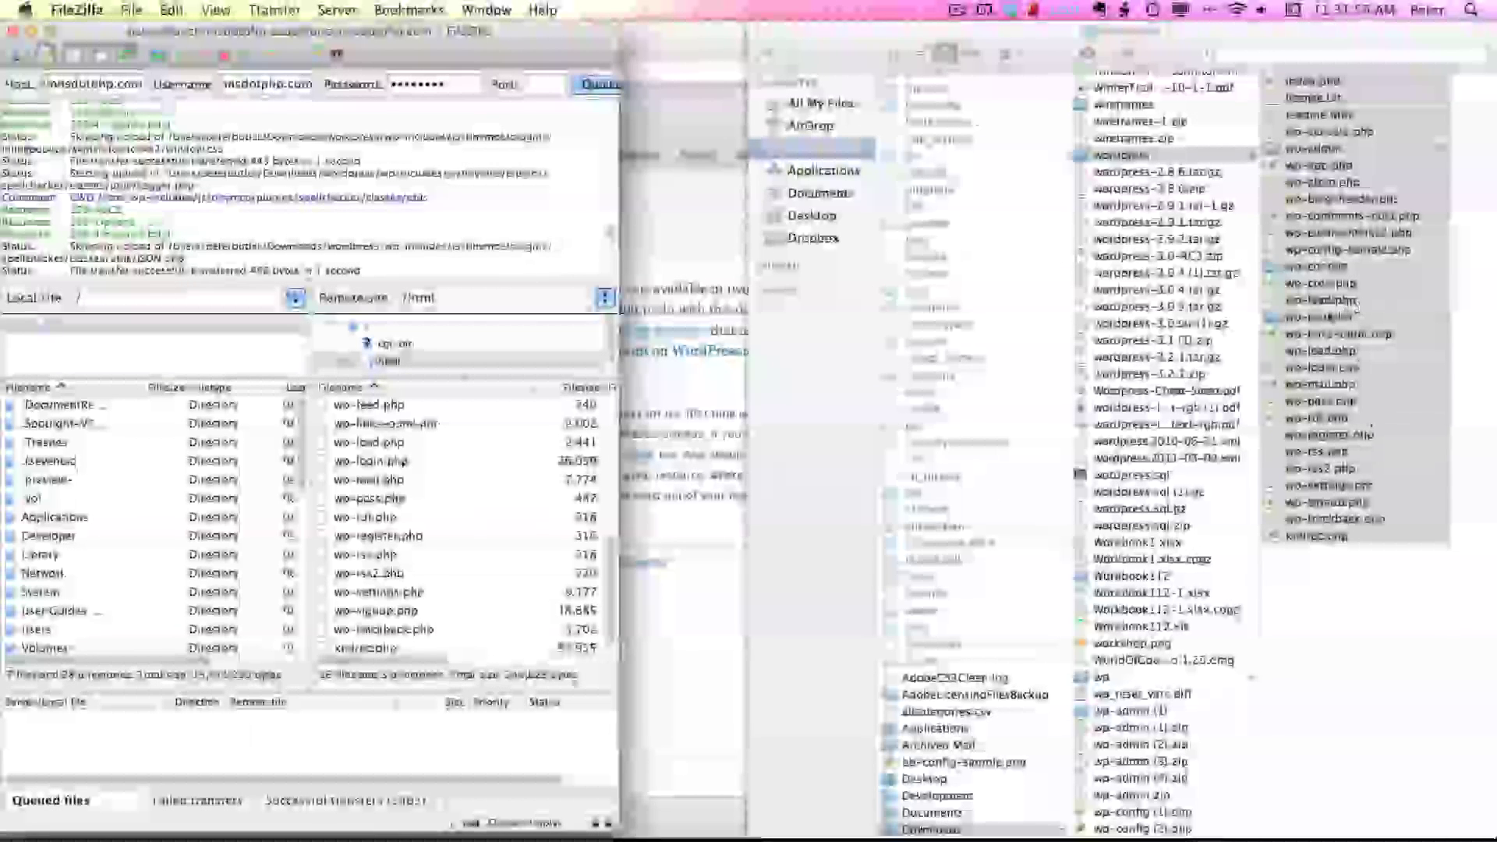
{"action": "left_click", "coordinate": [1371, 253]}
{"action": "key", "text": "super+a"}
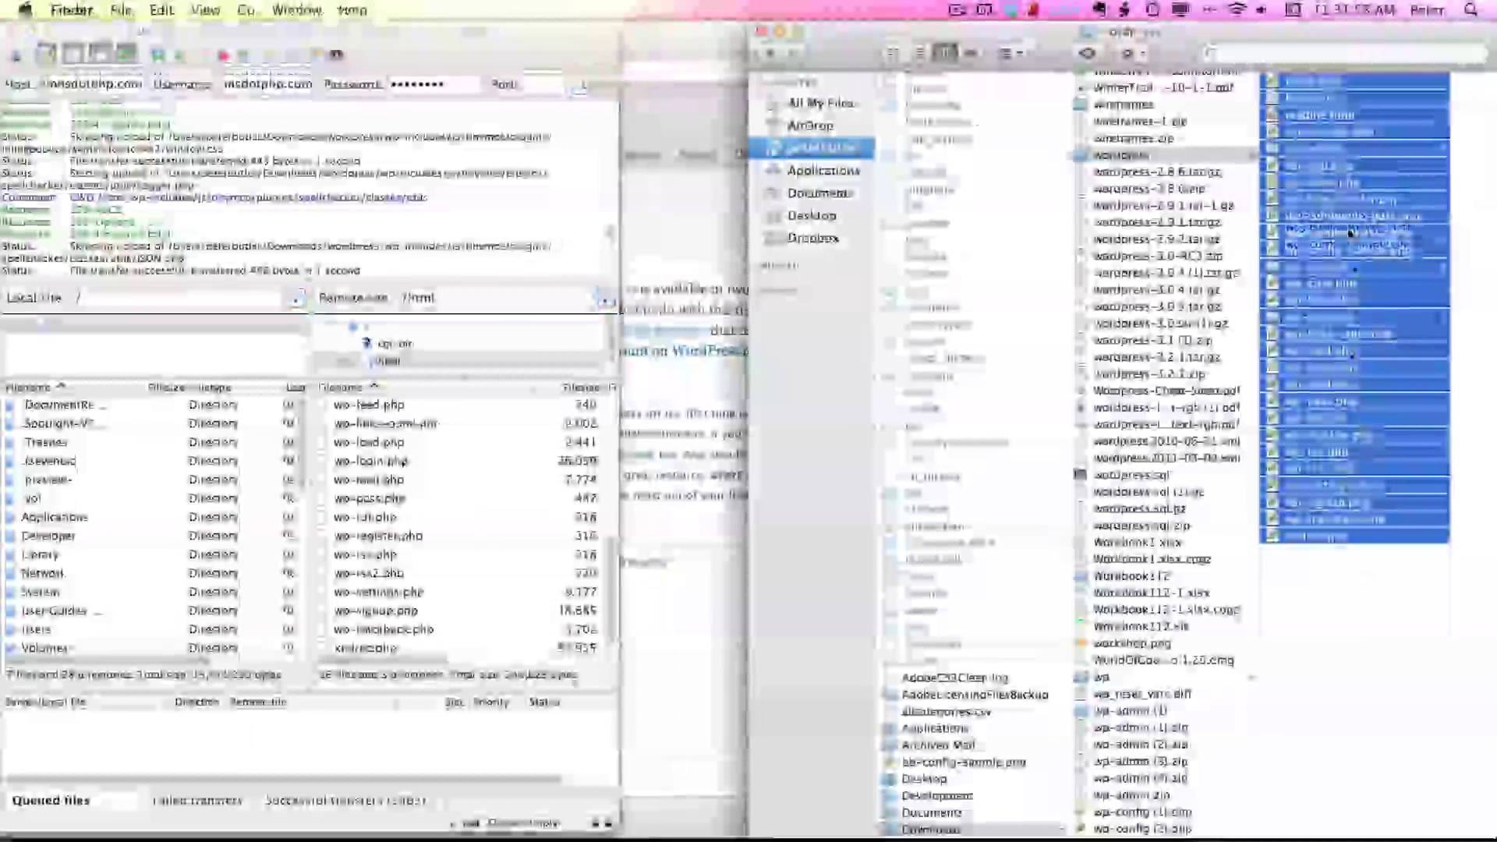
{"action": "left_click", "coordinate": [1357, 251]}
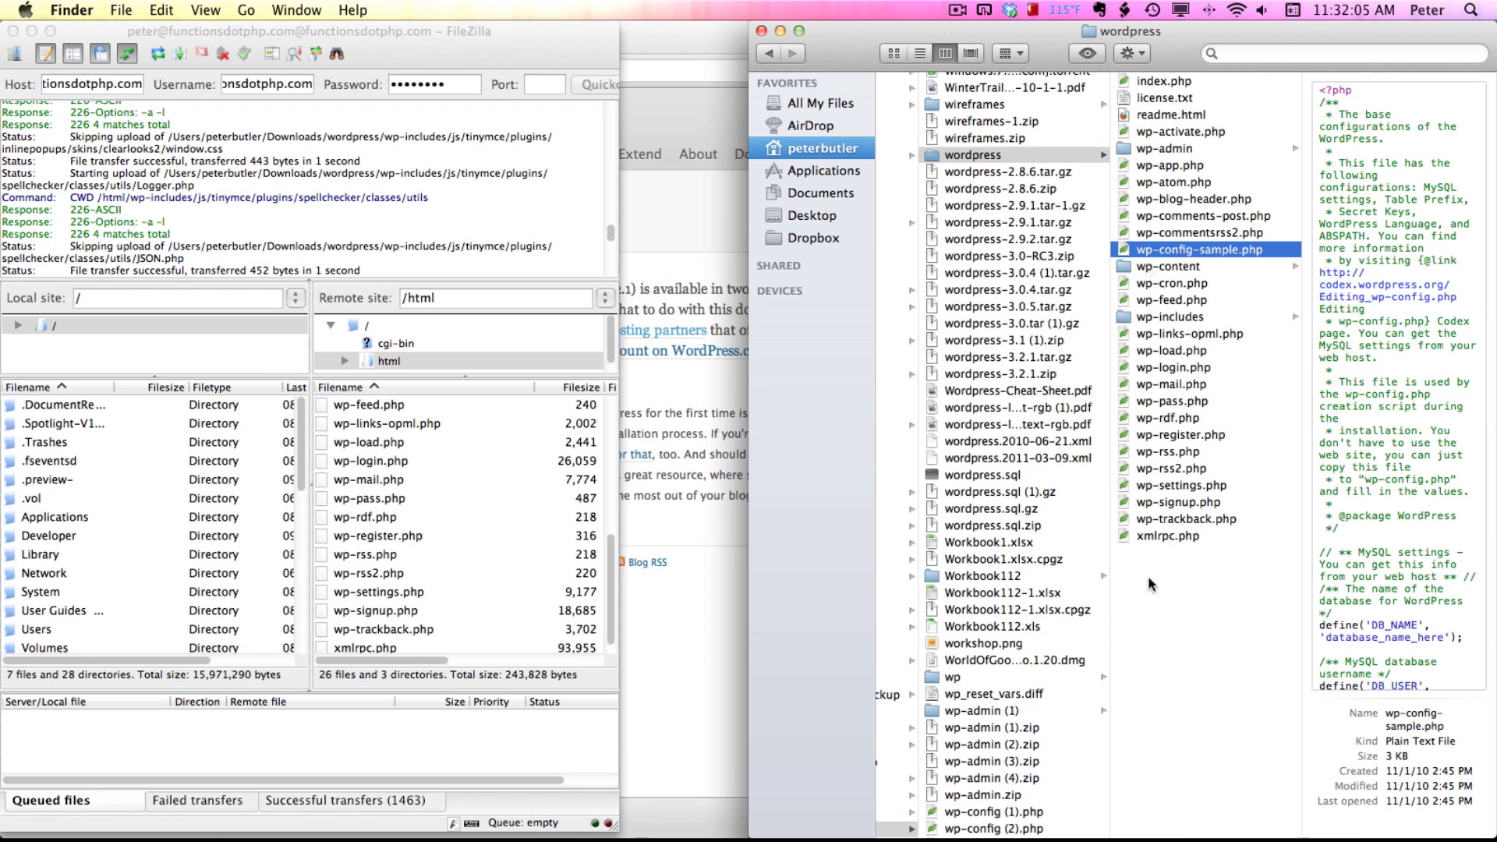
{"action": "left_click", "coordinate": [1180, 680]}
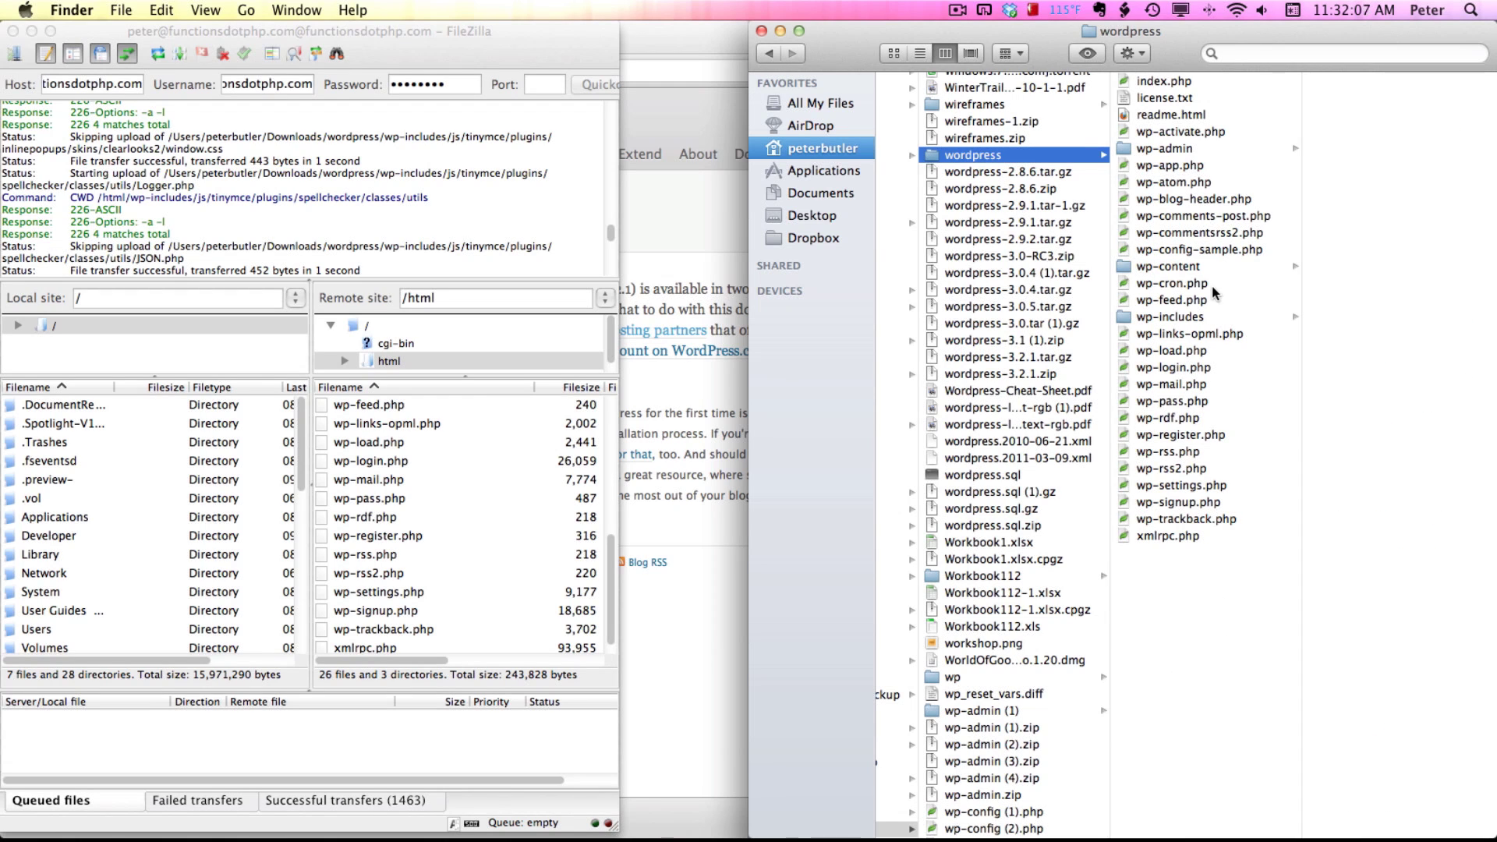
- Examine the contents of wp-content in the wordpress folder, including its themes, the twentyeleven theme and the plugins
{"action": "left_click", "coordinate": [1174, 267]}
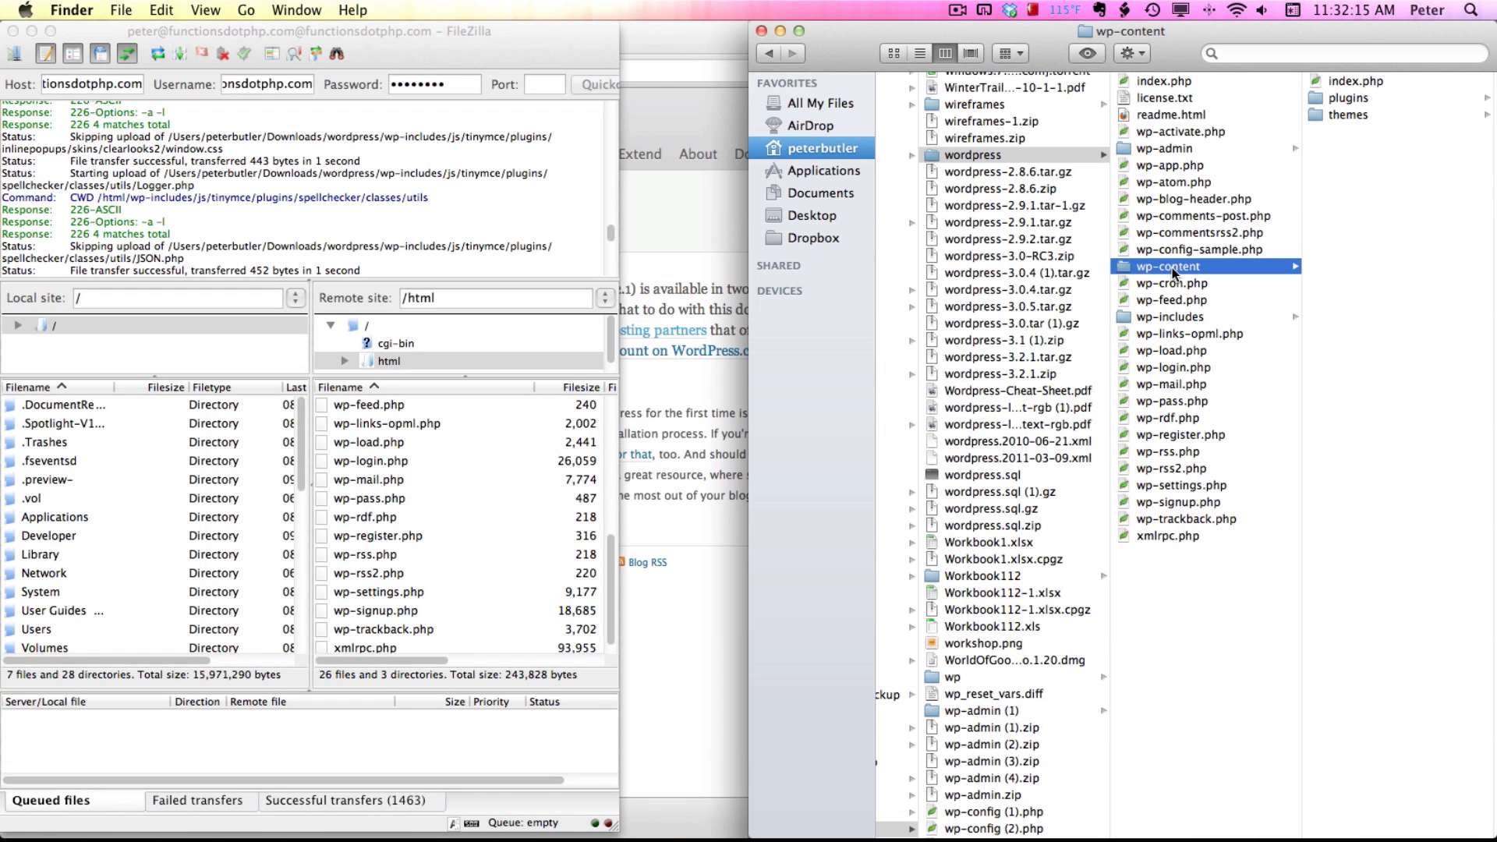
{"action": "left_click", "coordinate": [1326, 100]}
{"action": "left_click", "coordinate": [1207, 113]}
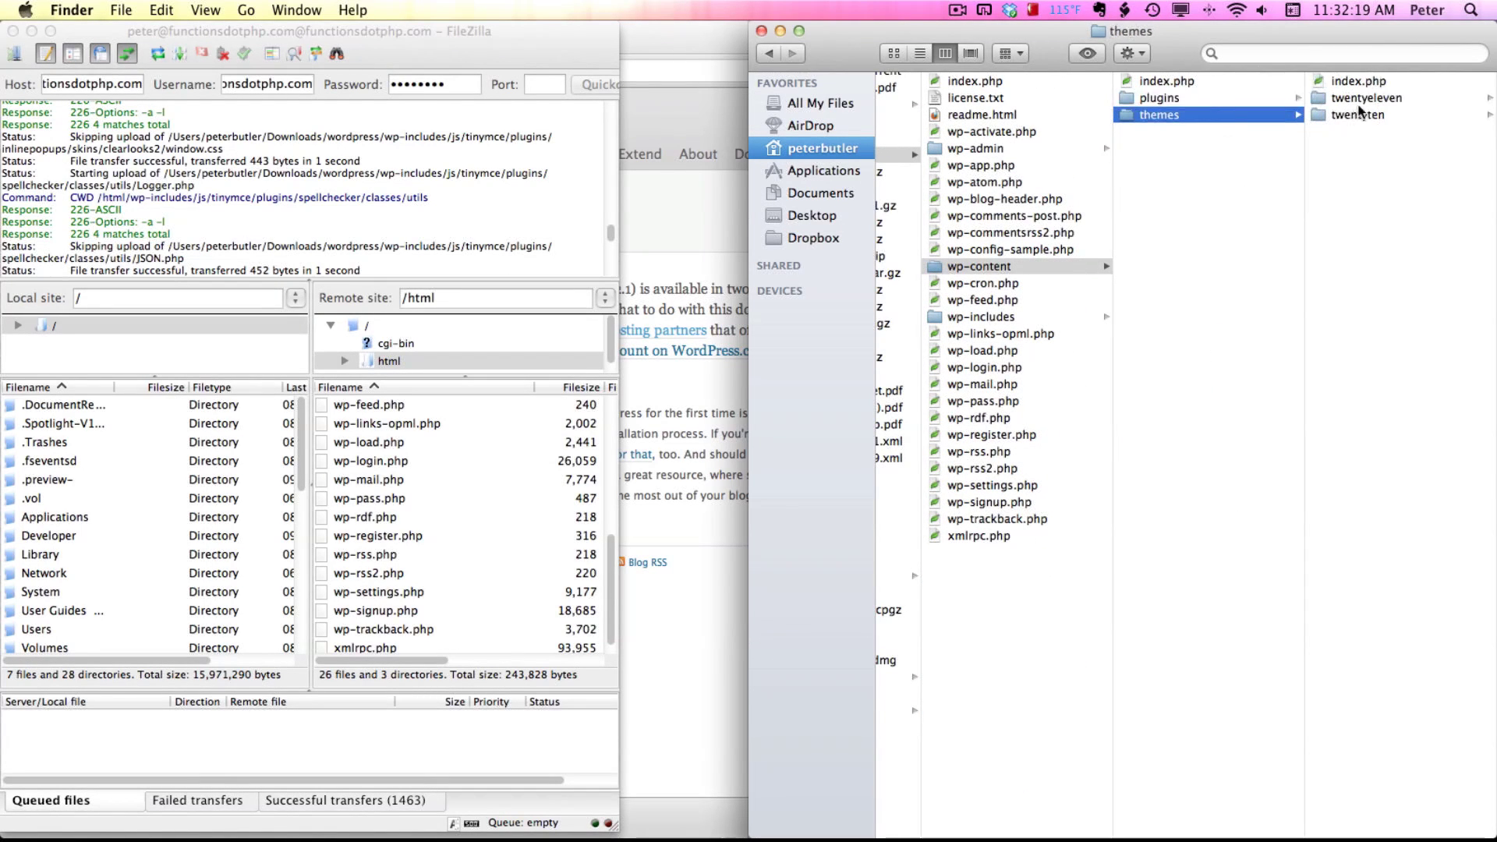
{"action": "left_click", "coordinate": [1378, 100]}
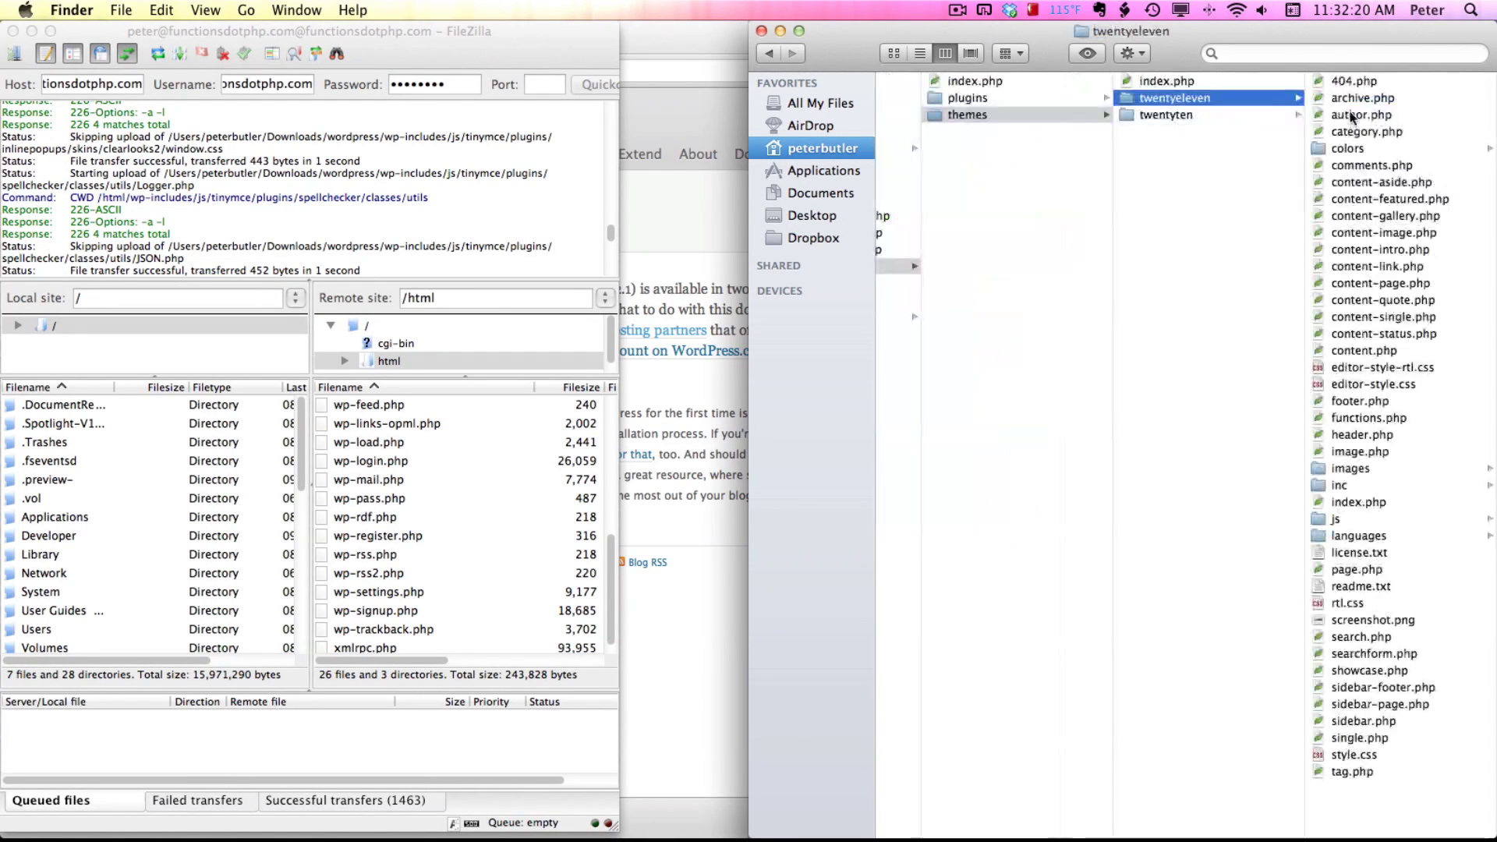
{"action": "left_click", "coordinate": [1011, 103]}
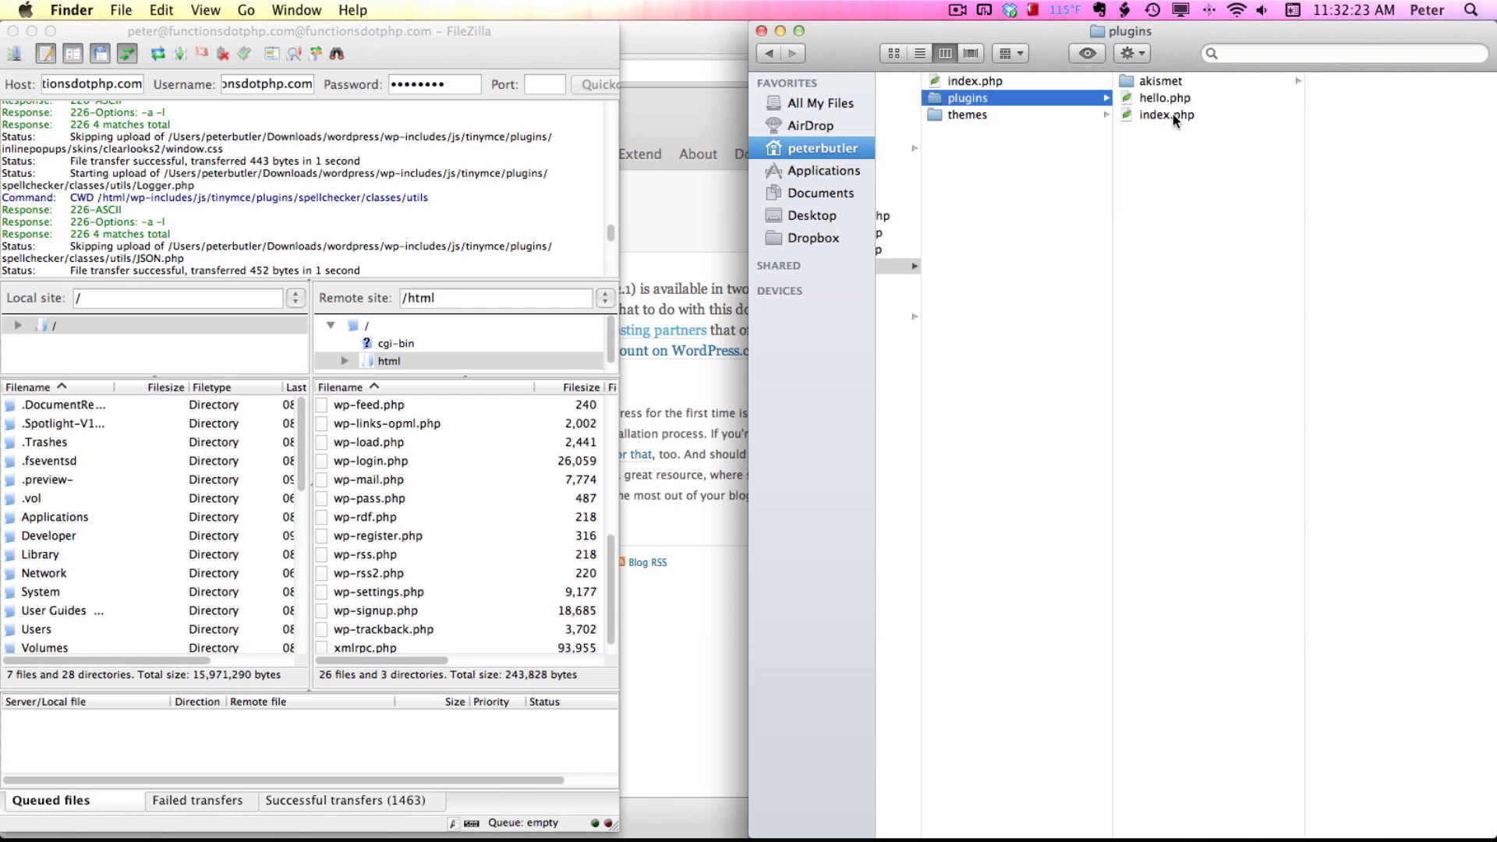
{"action": "scroll", "coordinate": [986, 142], "scroll_direction": "left", "scroll_amount": 6}
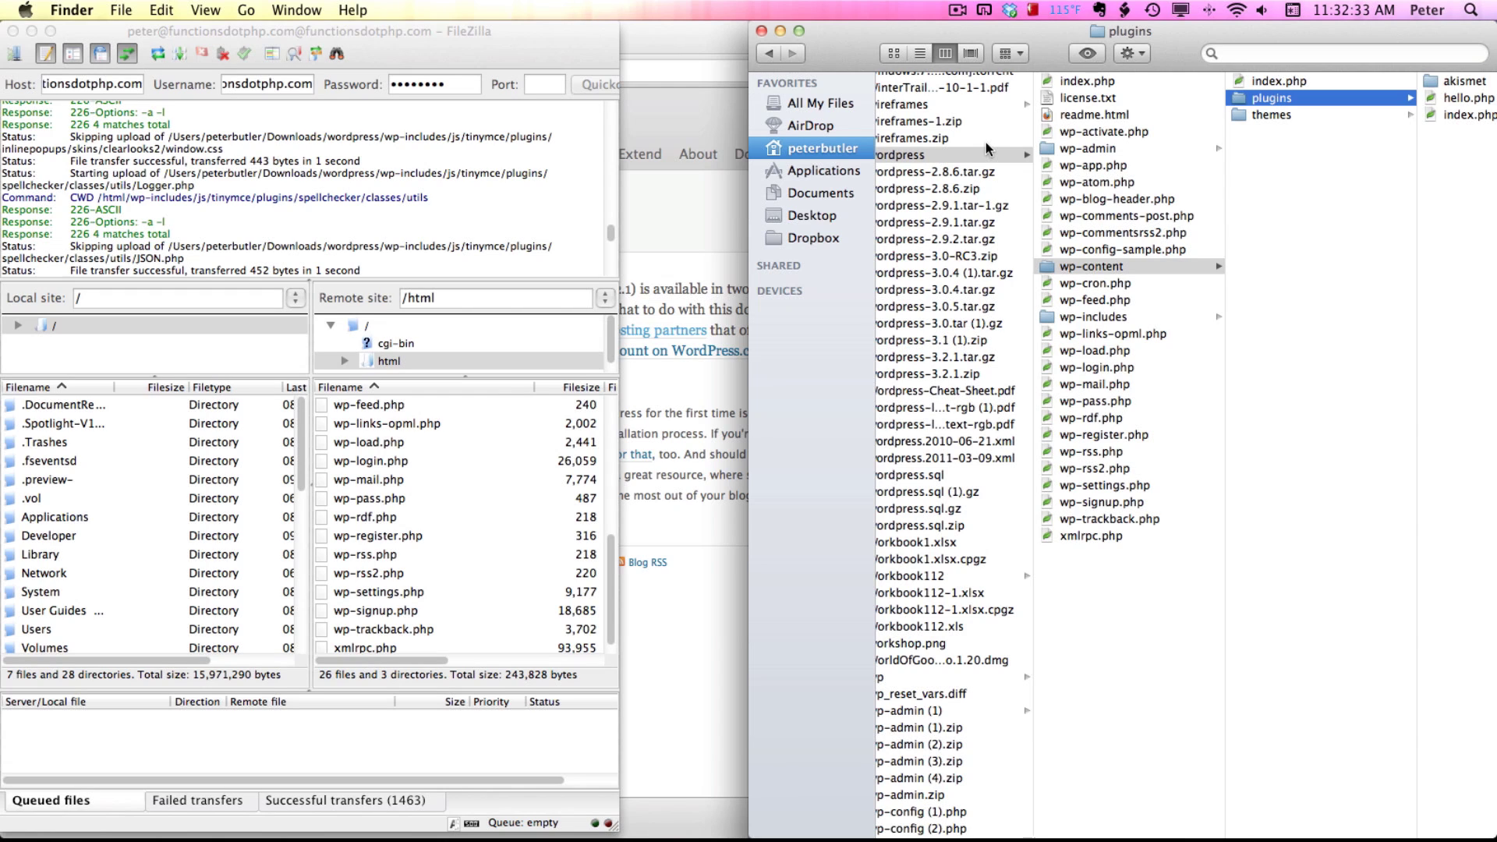
- Select everything in the wordpress folder except wp-content and upload it to the server's /html directory in FileZilla
{"action": "left_click", "coordinate": [1112, 367]}
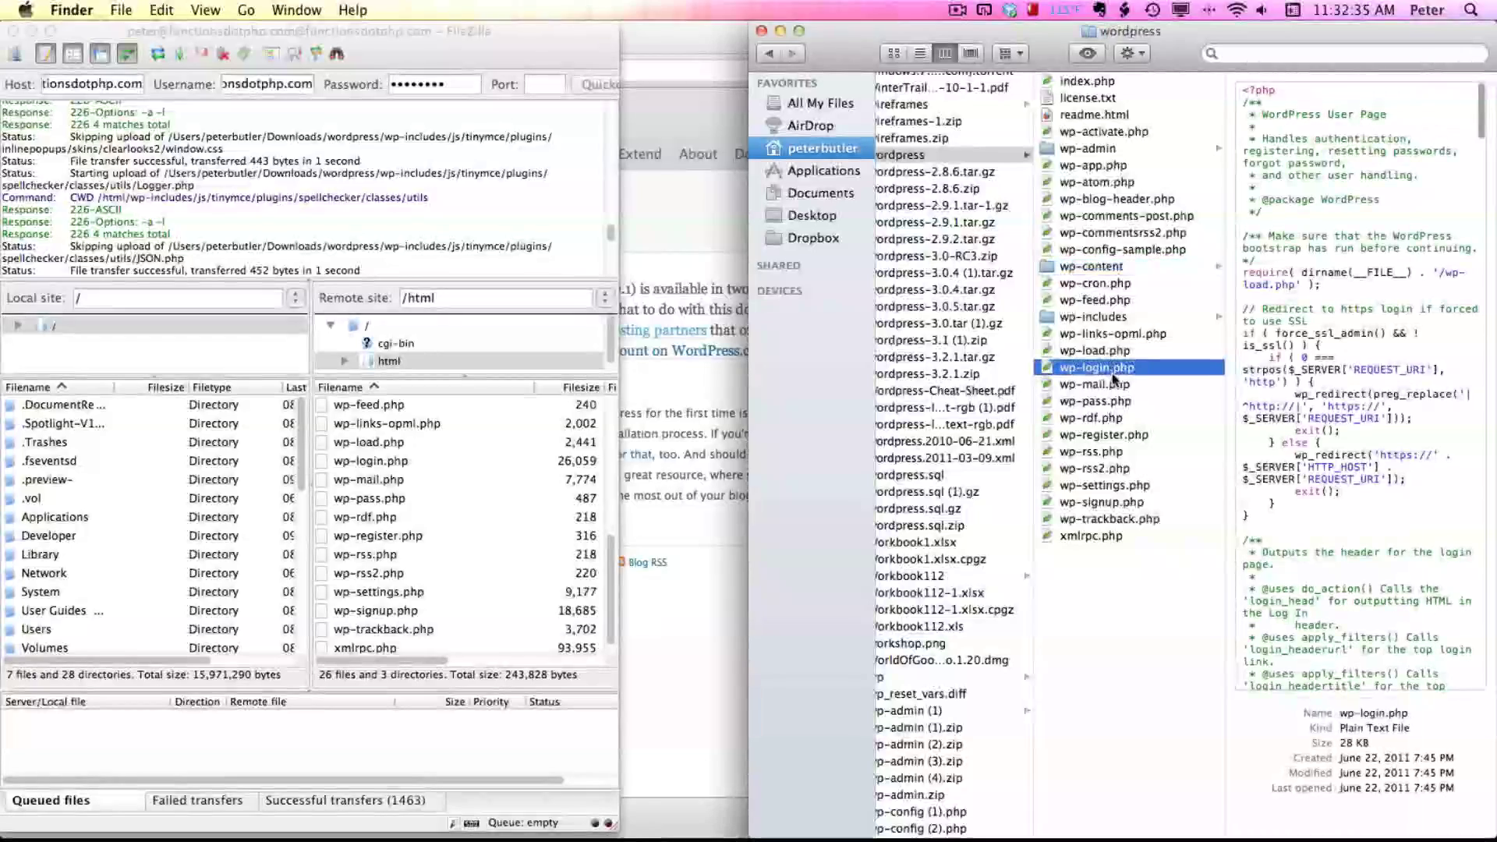
{"action": "key", "text": "super+a"}
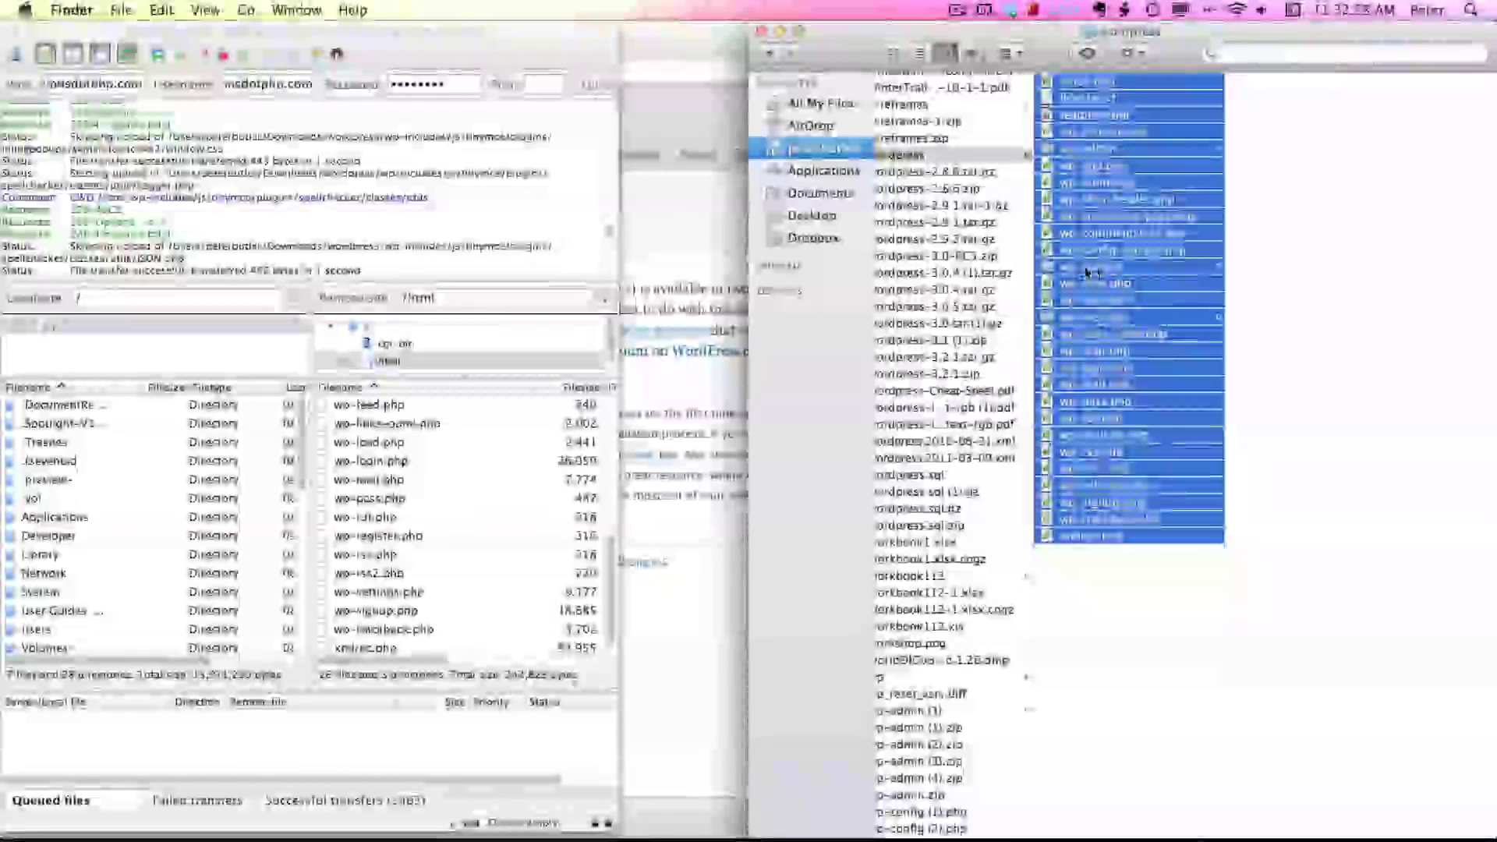
{"action": "left_click", "coordinate": [1088, 267], "text": "super"}
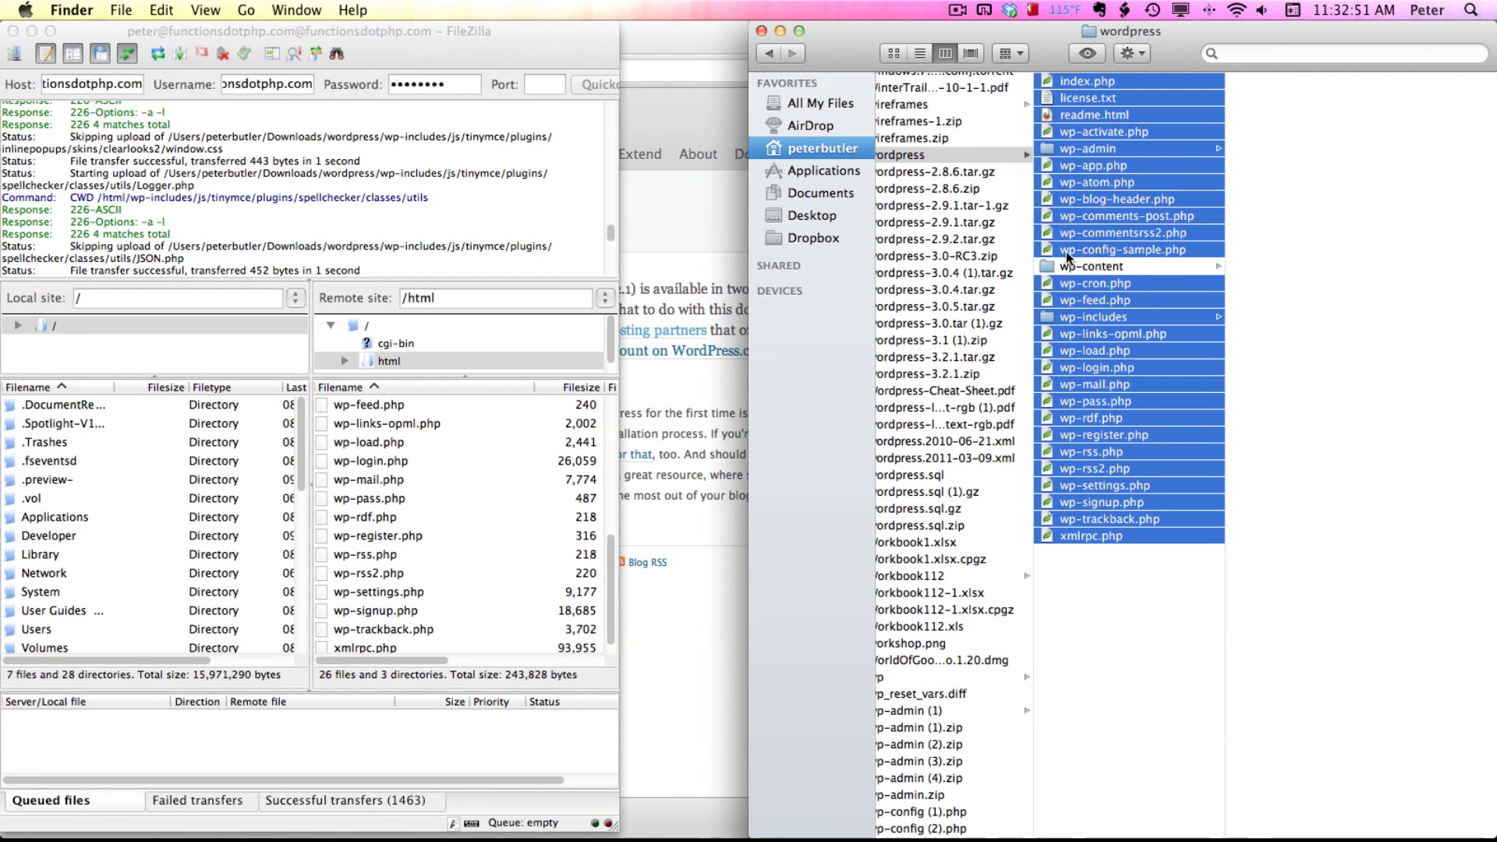
{"action": "left_click_drag", "start_coordinate": [1147, 253], "coordinate": [1148, 253]}
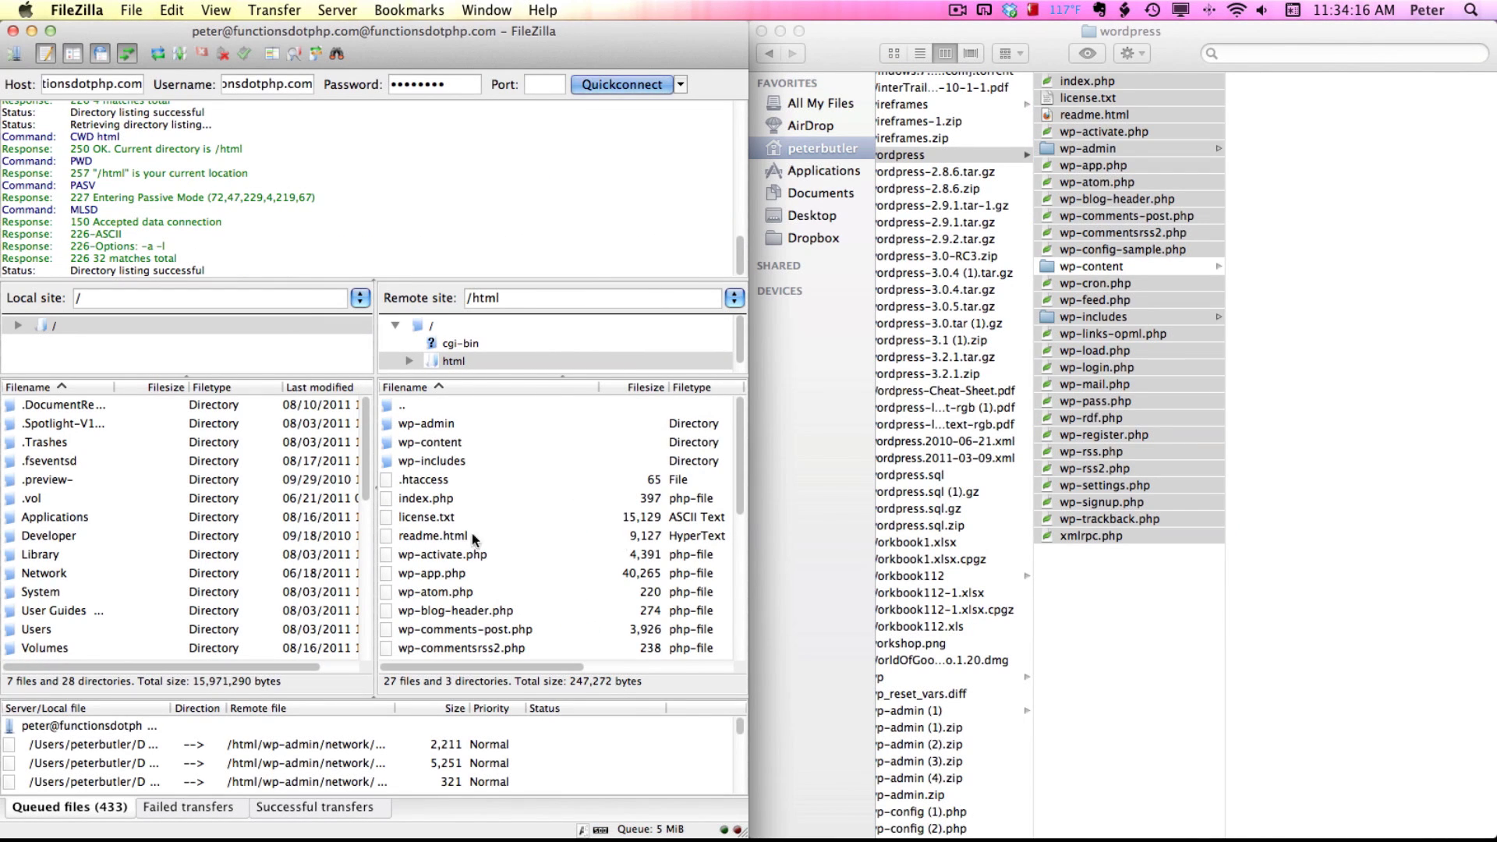
{"action": "left_click_drag", "start_coordinate": [1129, 455], "coordinate": [559, 587]}
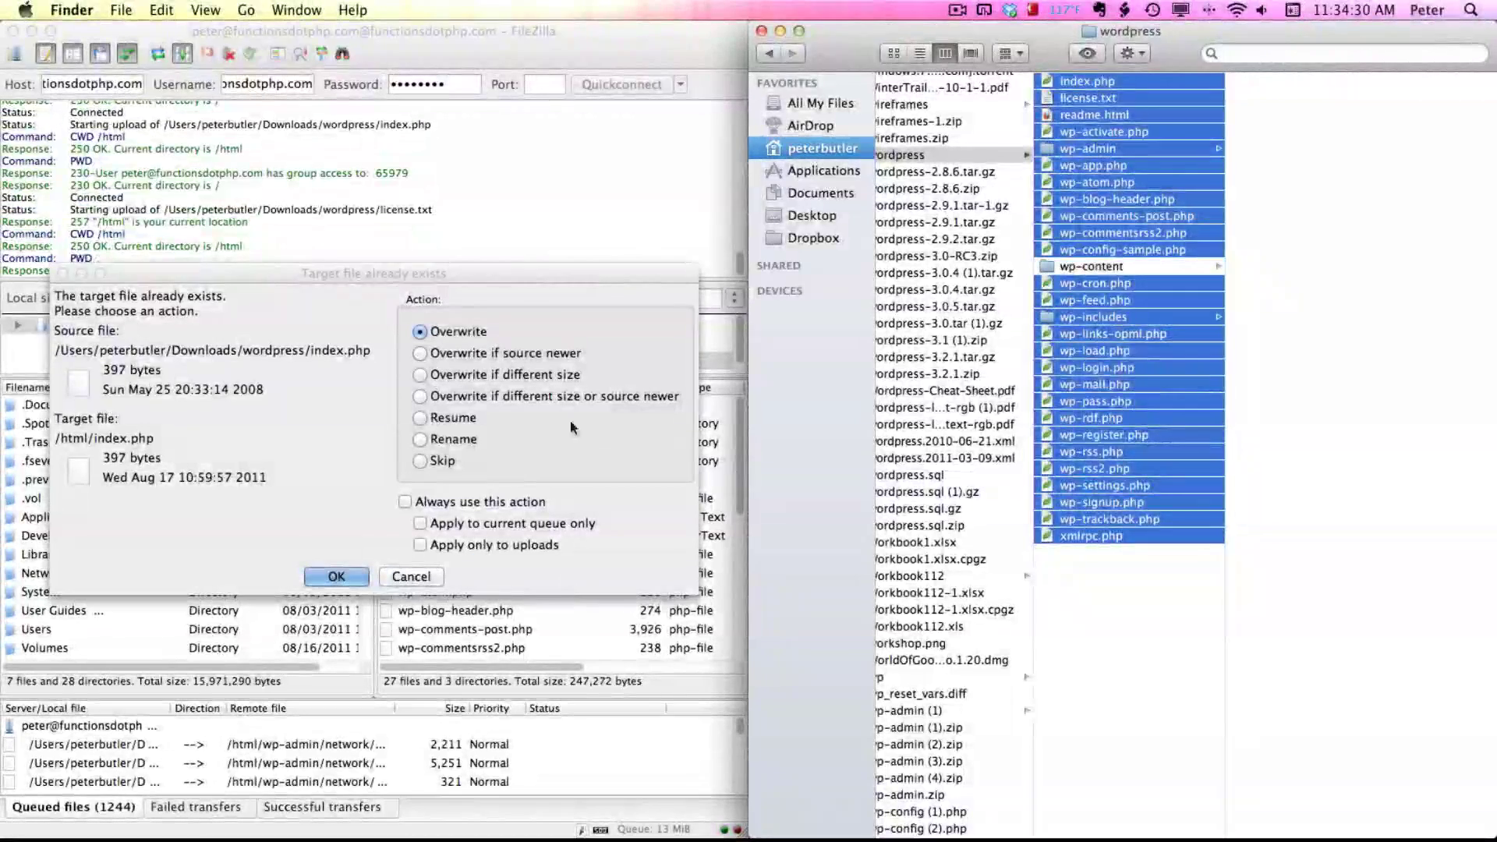
- Resolve the existing-file conflict with Overwrite and always use this action for the remaining files
{"action": "left_click", "coordinate": [488, 279]}
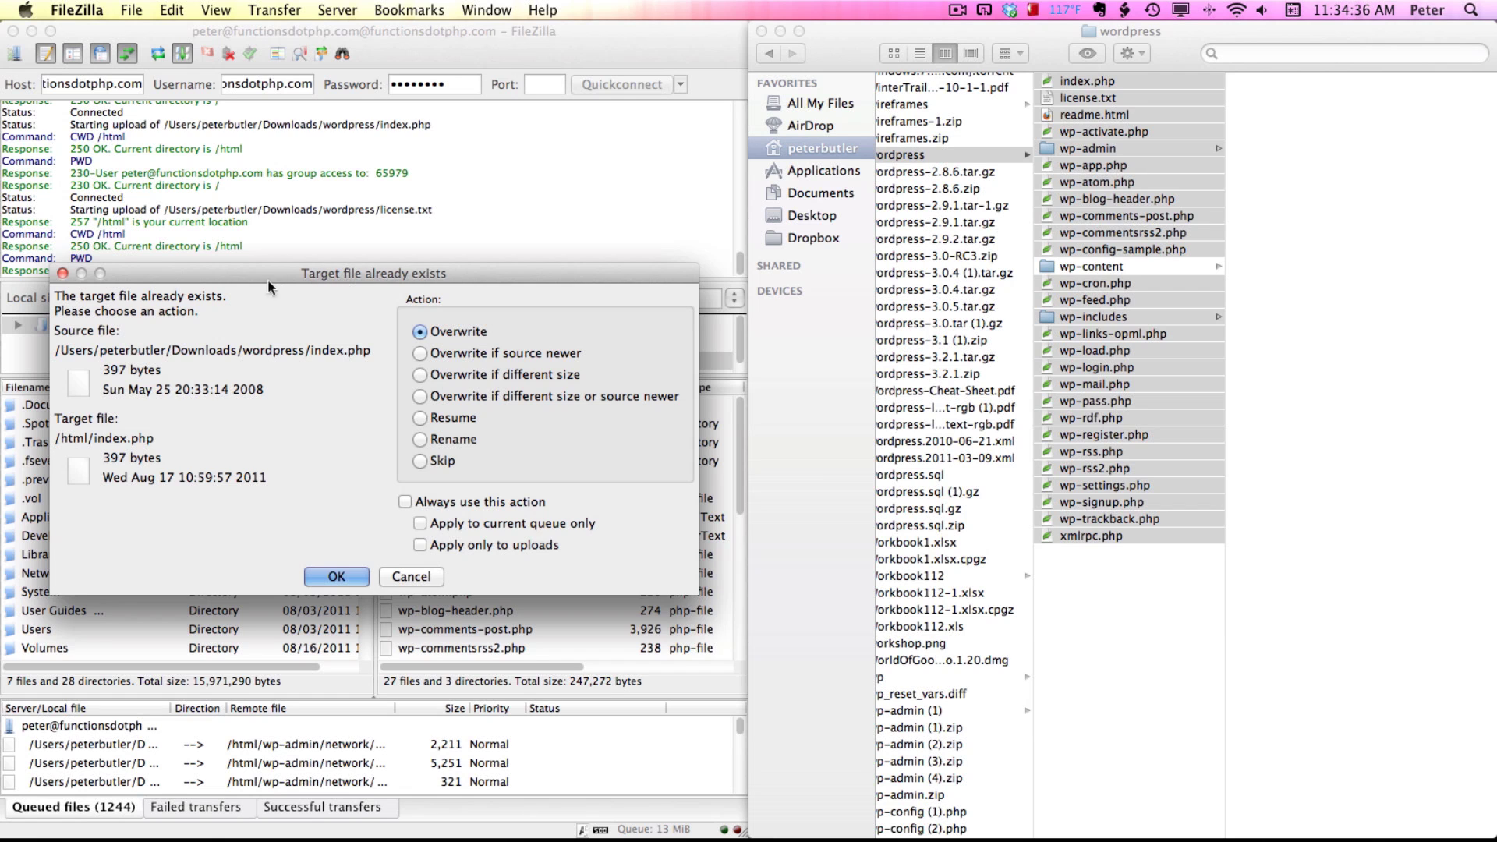
{"action": "left_click_drag", "start_coordinate": [340, 278], "coordinate": [822, 142]}
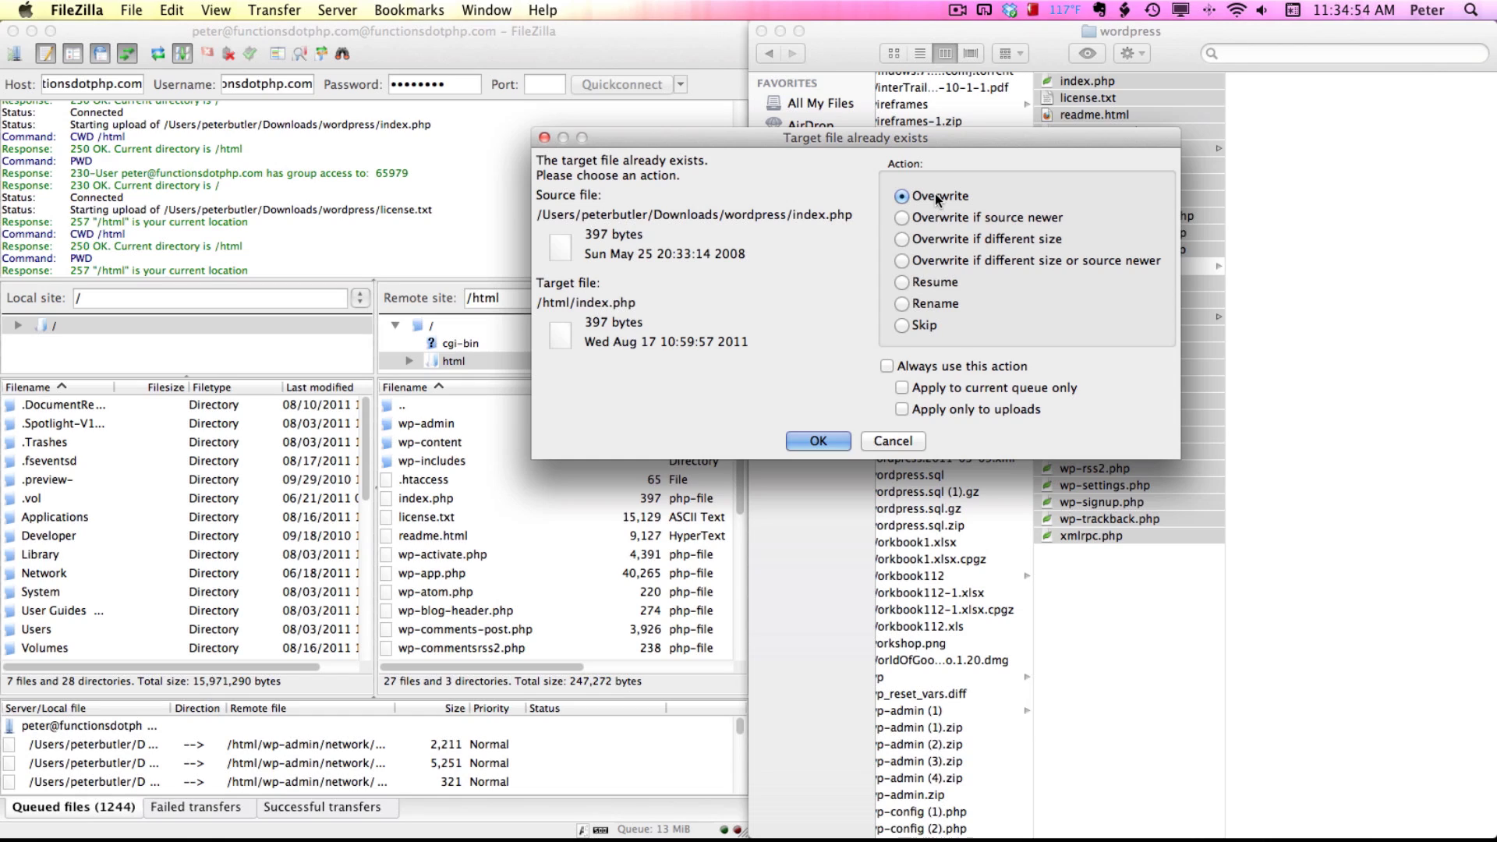
{"action": "left_click_drag", "start_coordinate": [1000, 143], "coordinate": [595, 181]}
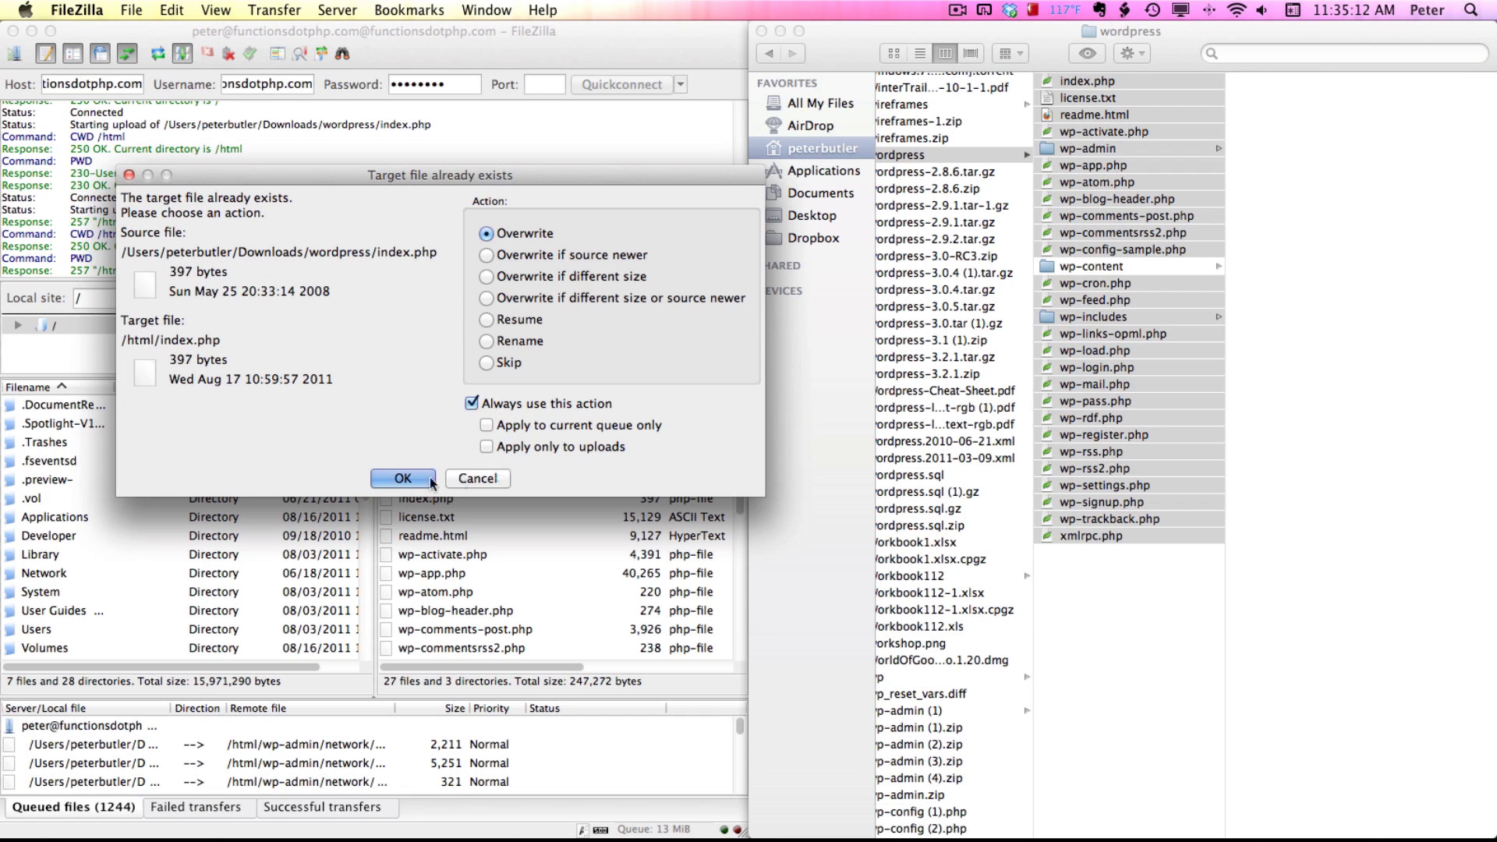
{"action": "left_click", "coordinate": [401, 478]}
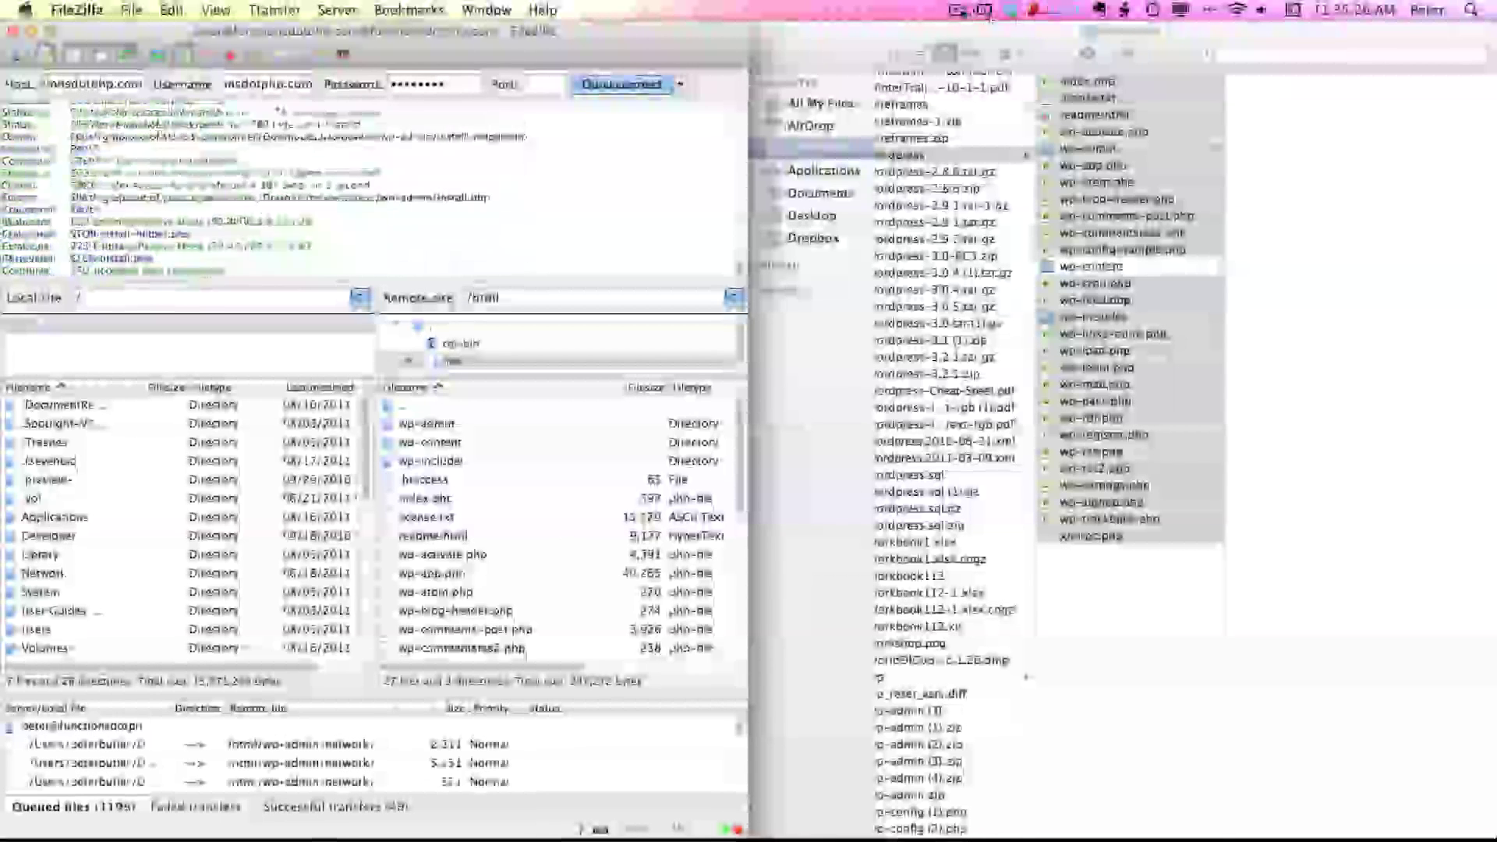
{"action": "left_click", "coordinate": [1036, 10]}
{"action": "left_click", "coordinate": [1002, 51]}
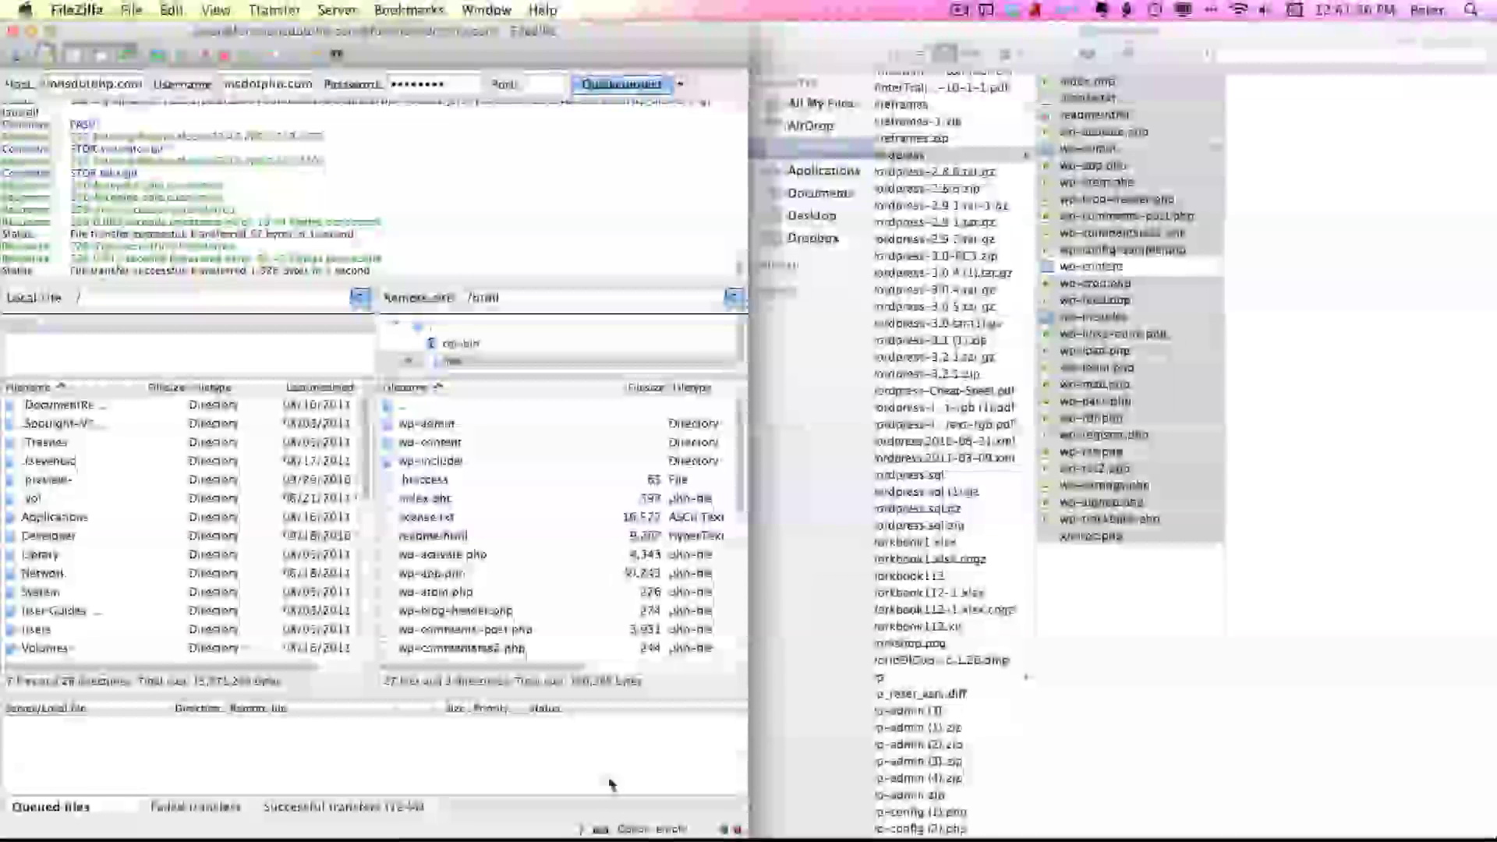
- Switch to Chrome and reload the functionsdotphp.com/wp-admin page
{"action": "mouse_move", "coordinate": [636, 837]}
{"action": "left_click", "coordinate": [543, 799]}
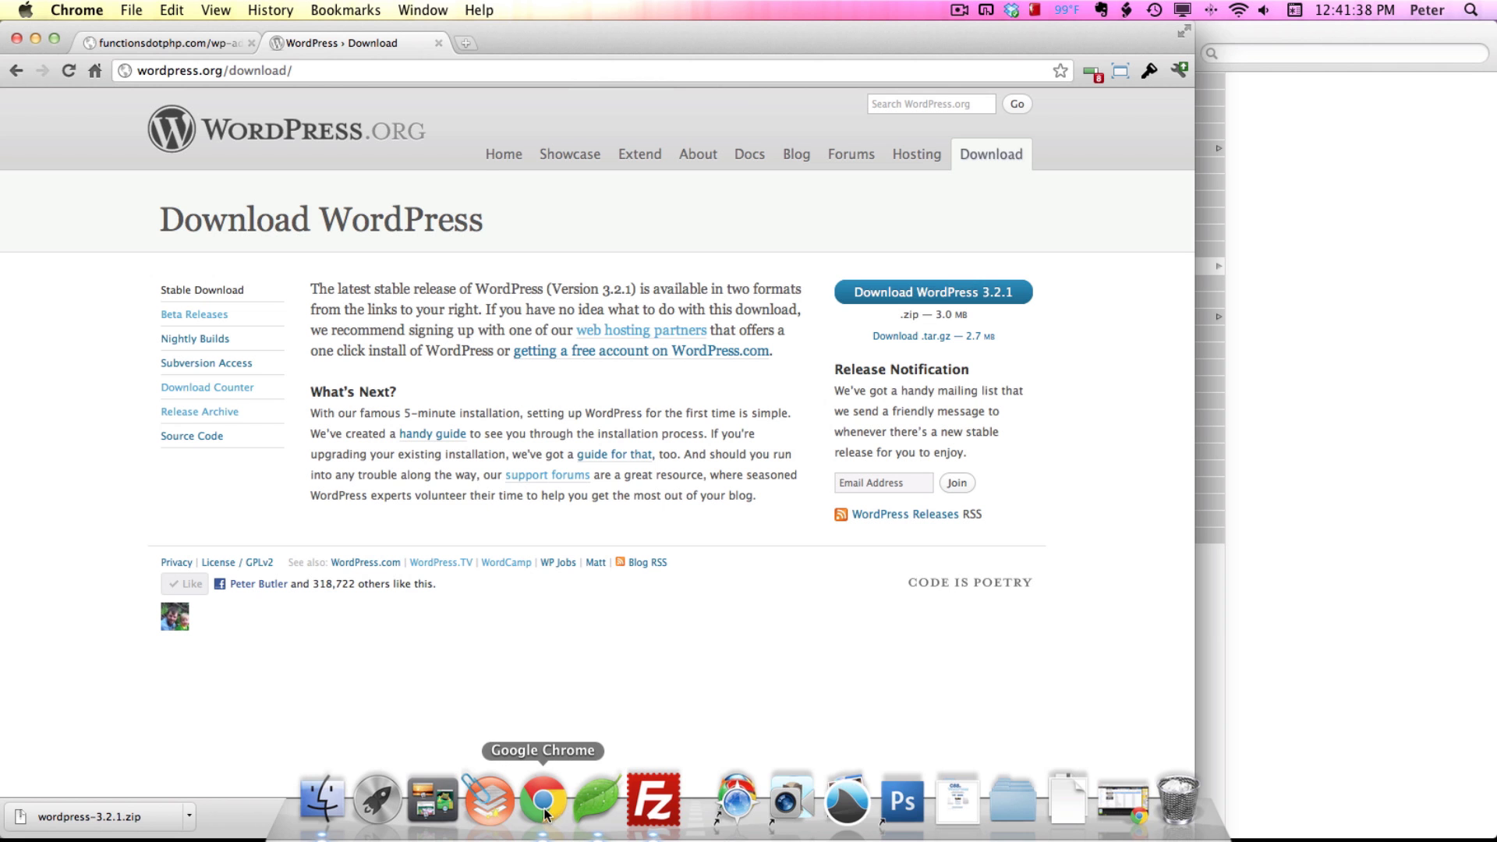
{"action": "left_click", "coordinate": [178, 40]}
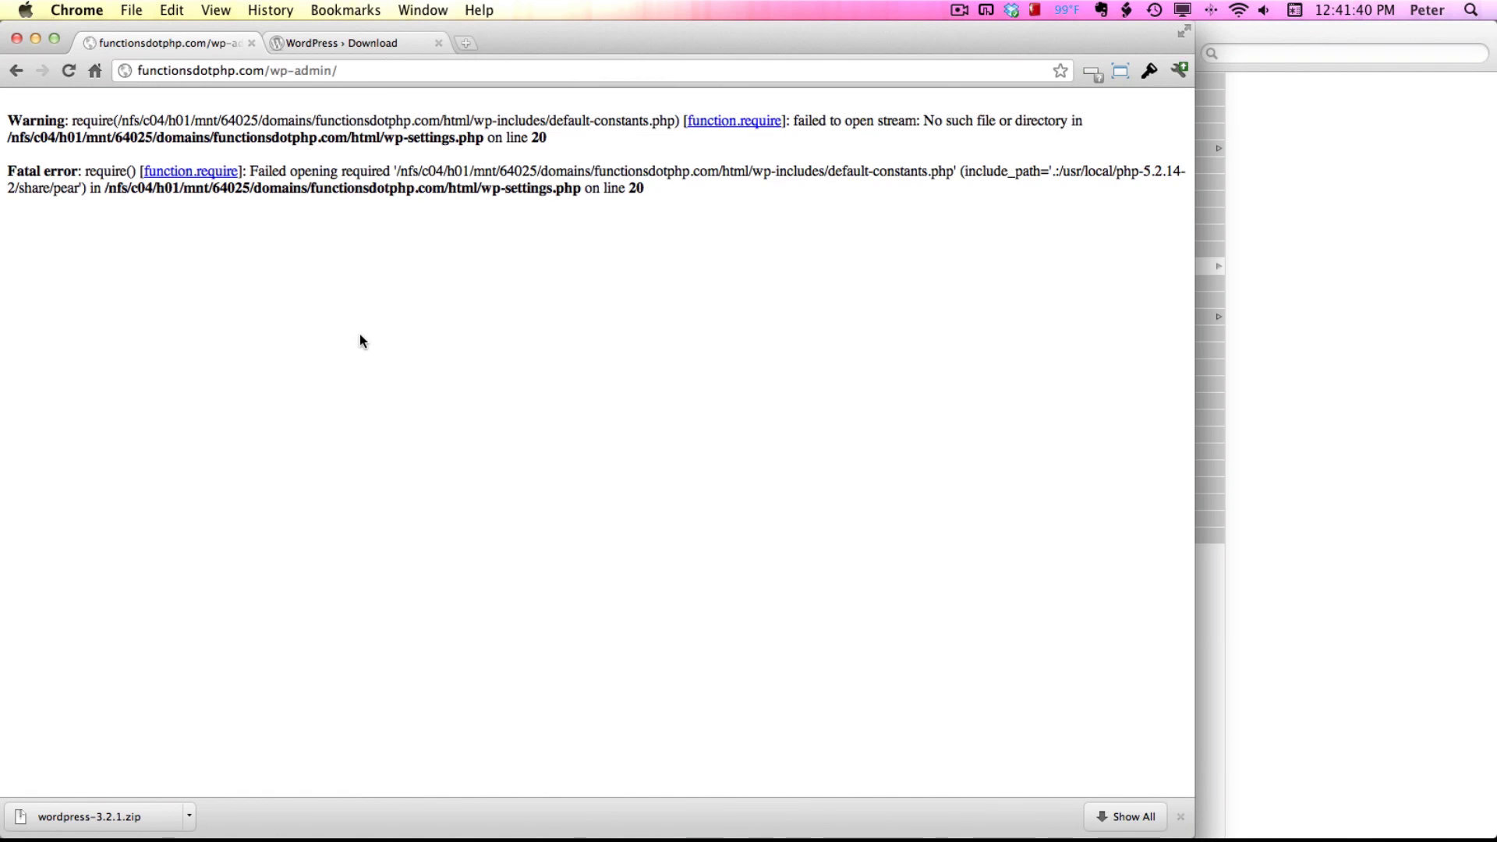
{"action": "key", "text": "super+r"}
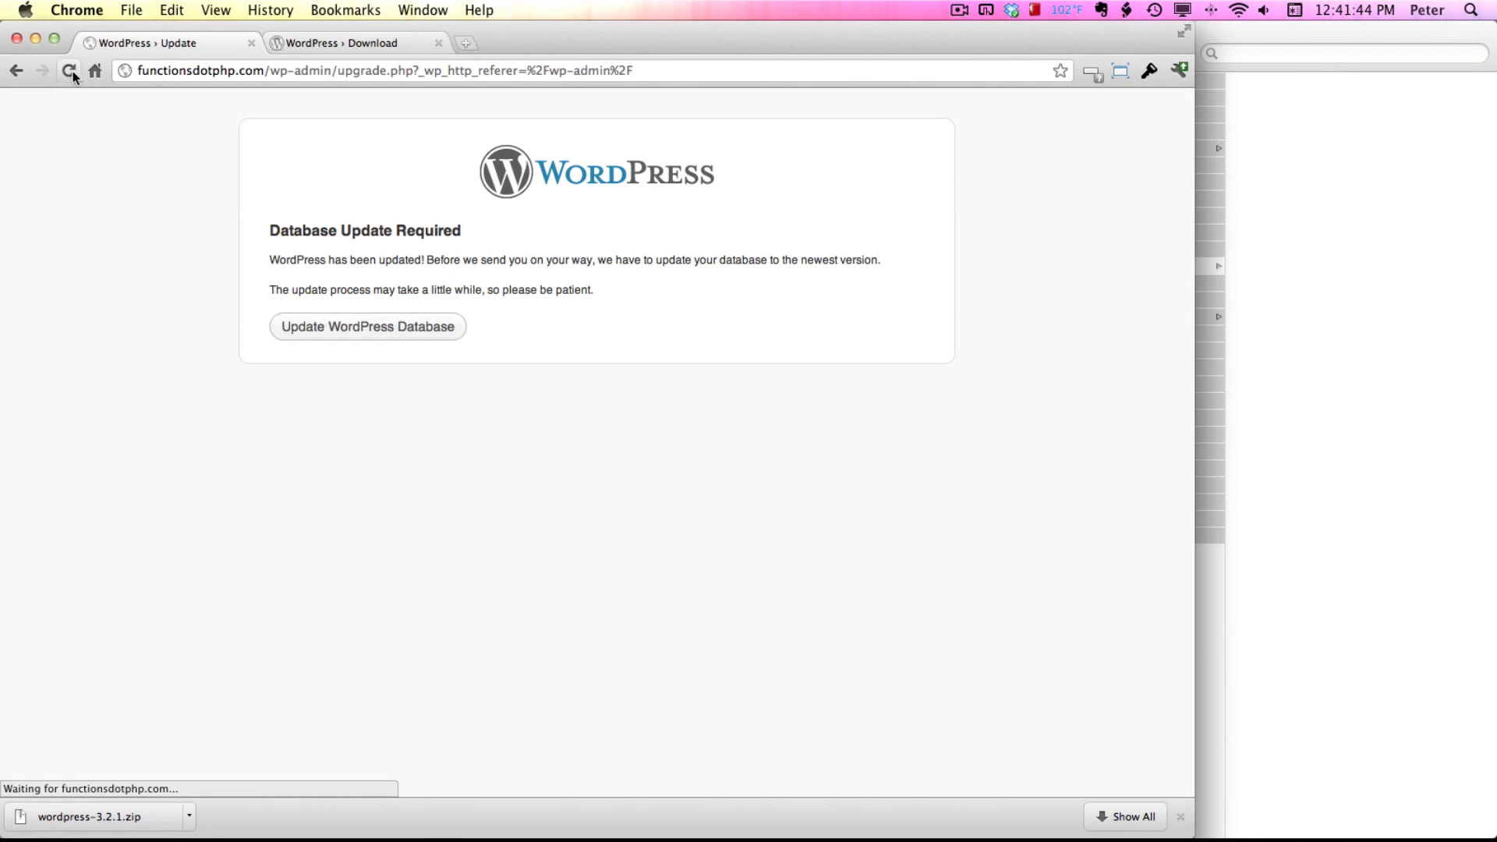
- Shorten the page address to functionsdotphp.com and load the site's home page
{"action": "left_click_drag", "start_coordinate": [270, 70], "coordinate": [899, 81]}
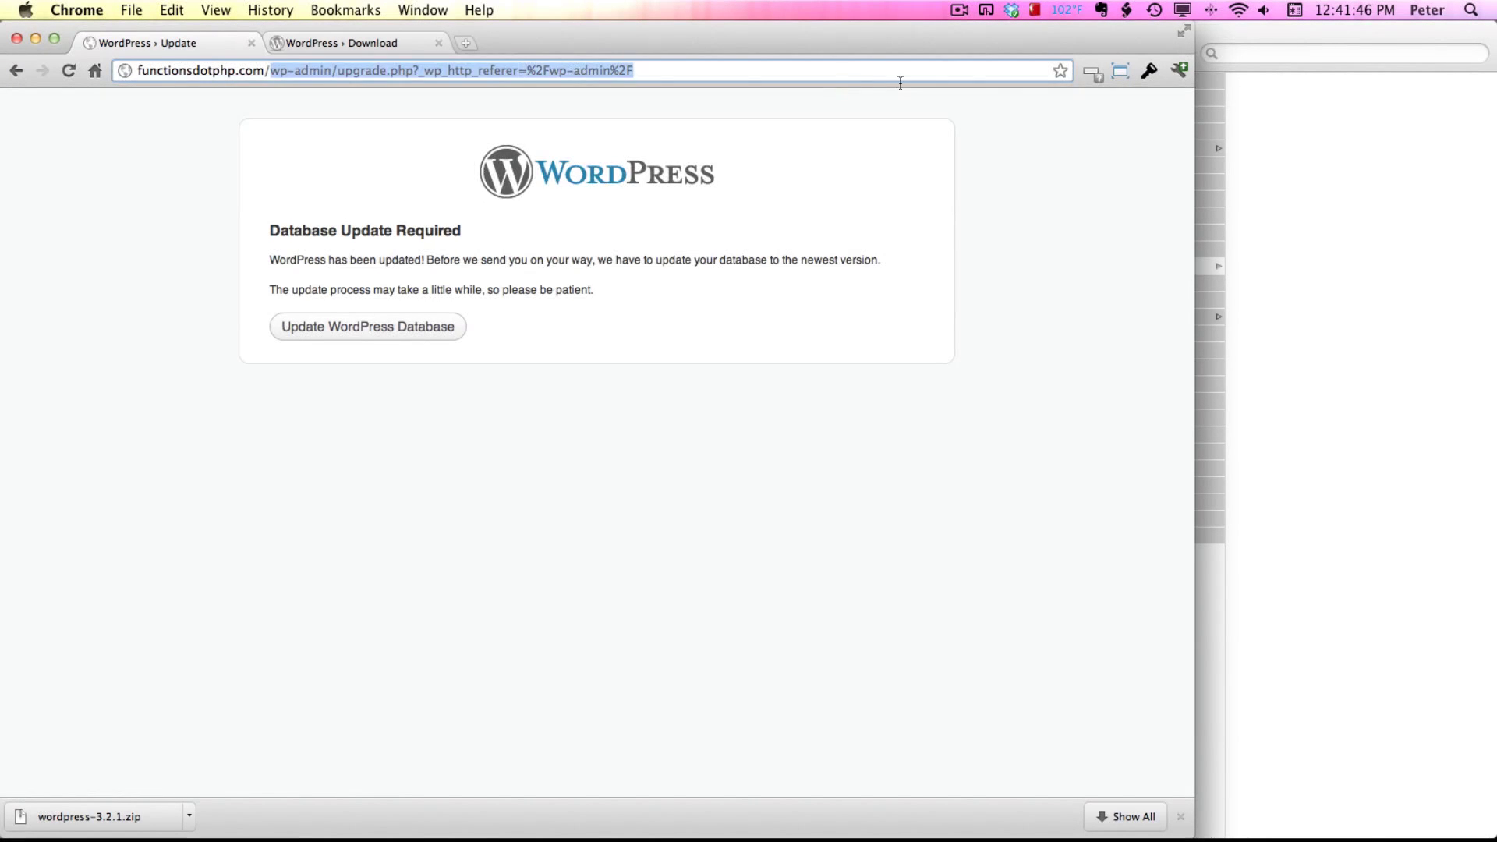
{"action": "key", "text": "BackSpace"}
{"action": "key", "text": "Return"}
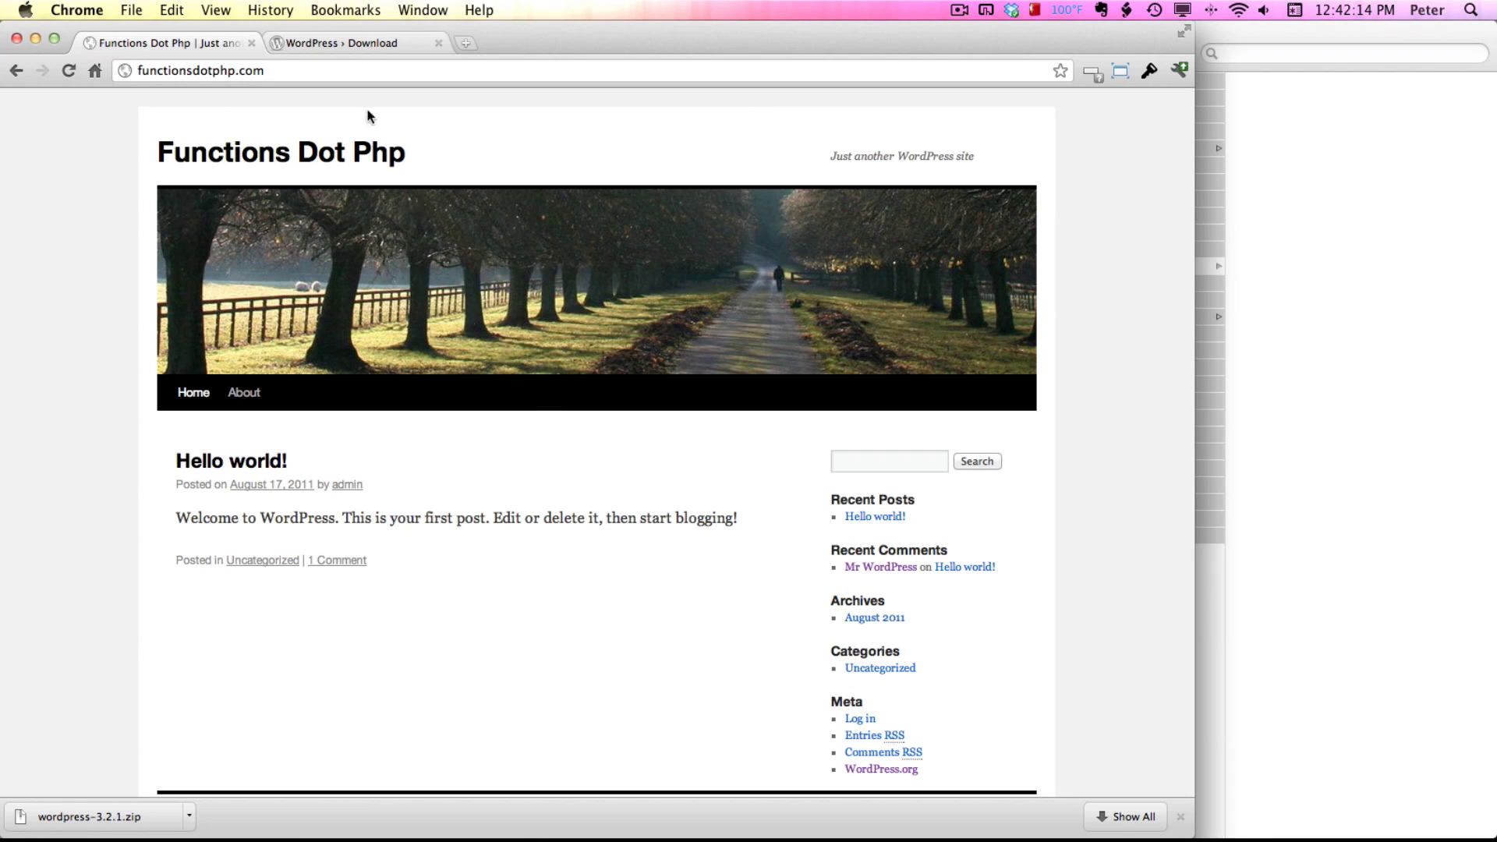
- Go to the site's admin area at functionsdotphp.com/wp-admin
{"action": "left_click", "coordinate": [370, 71]}
{"action": "left_click", "coordinate": [378, 71]}
{"action": "type", "text": "/"}
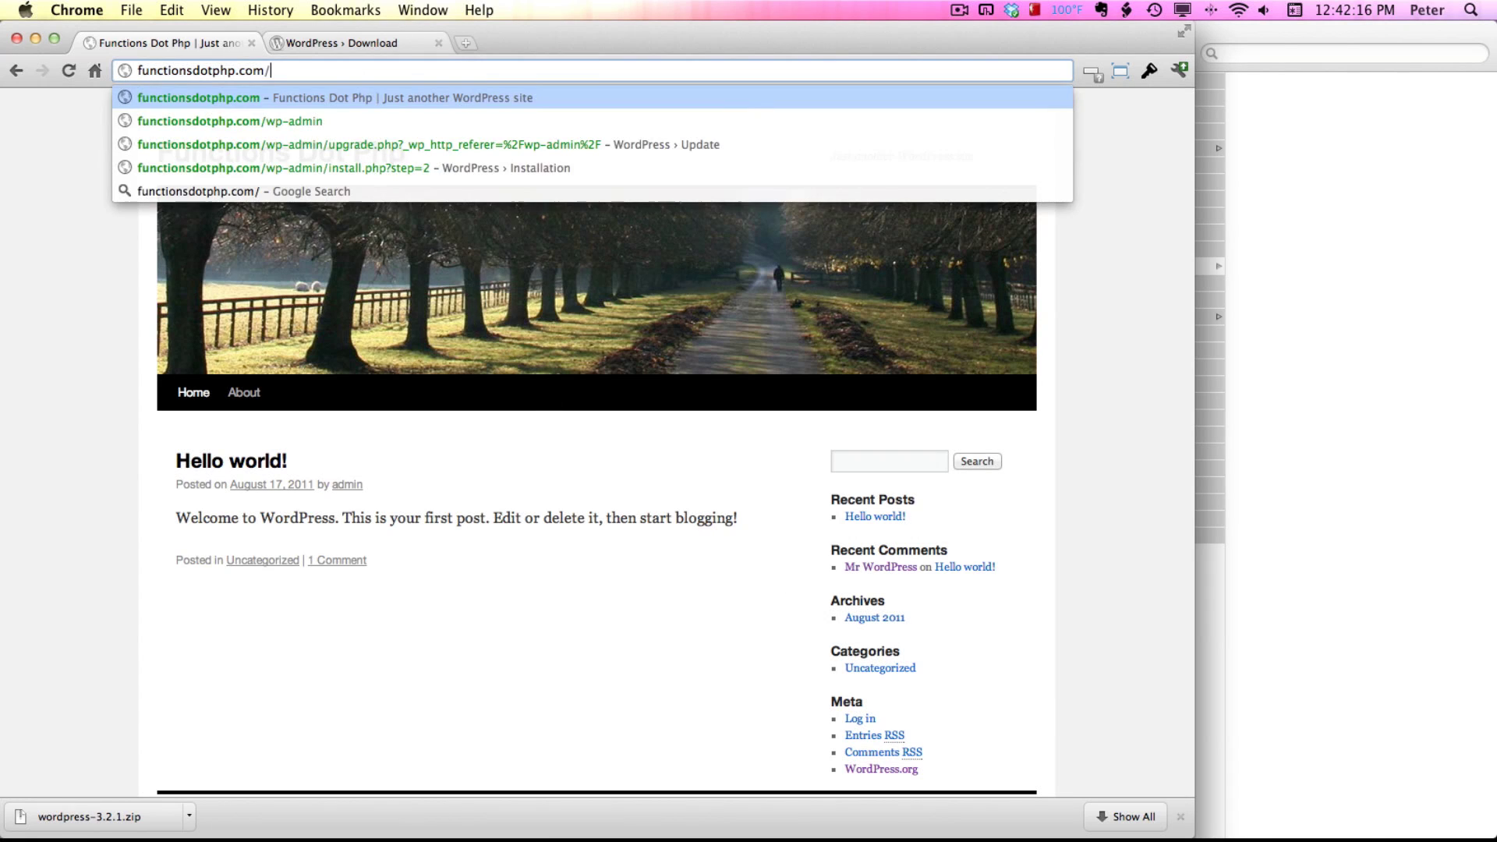
{"action": "type", "text": "wp-admin"}
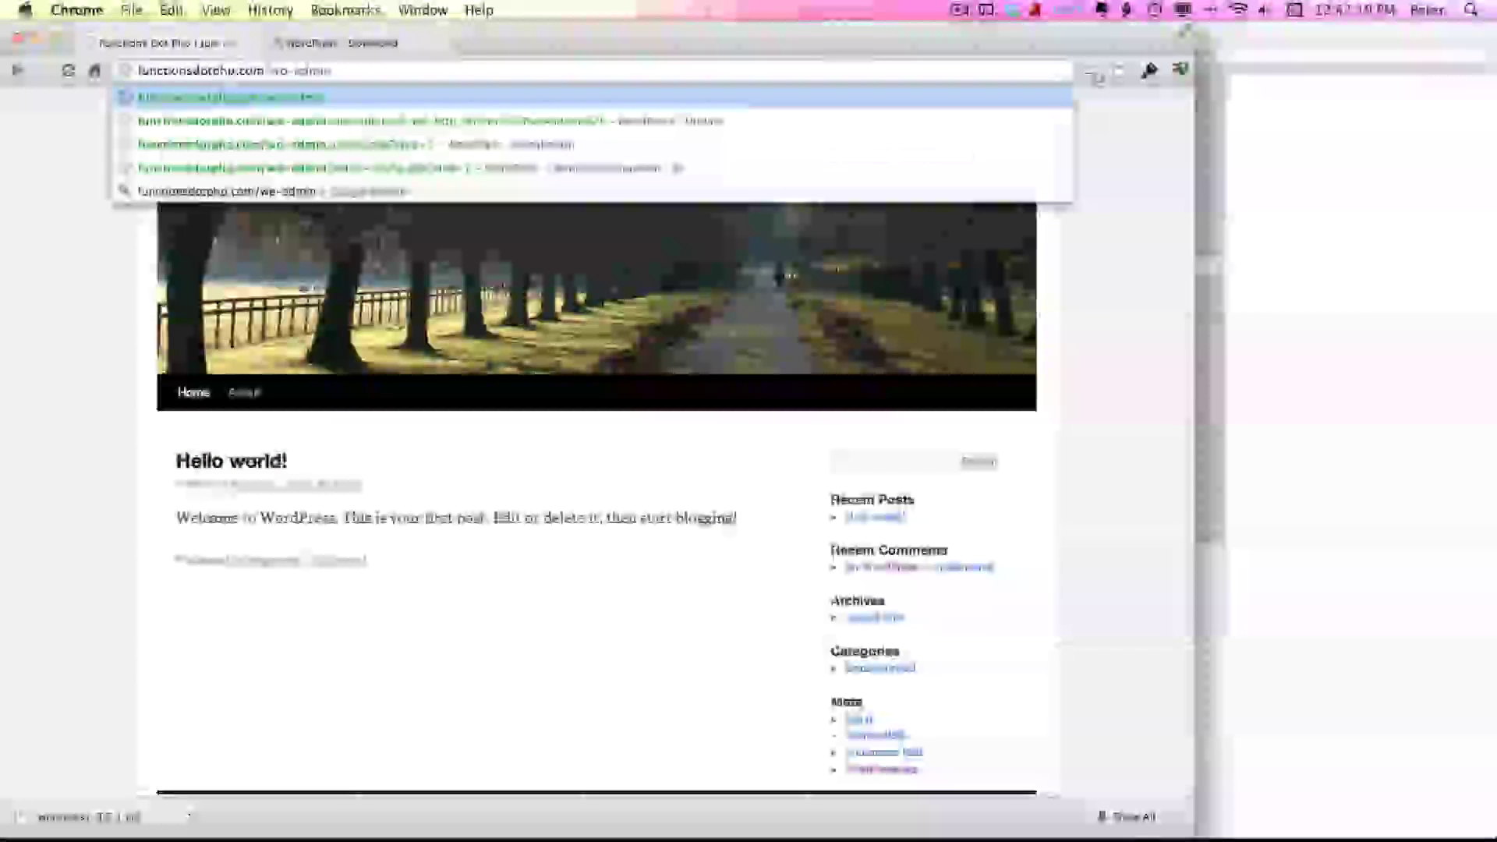
{"action": "key", "text": "Return"}
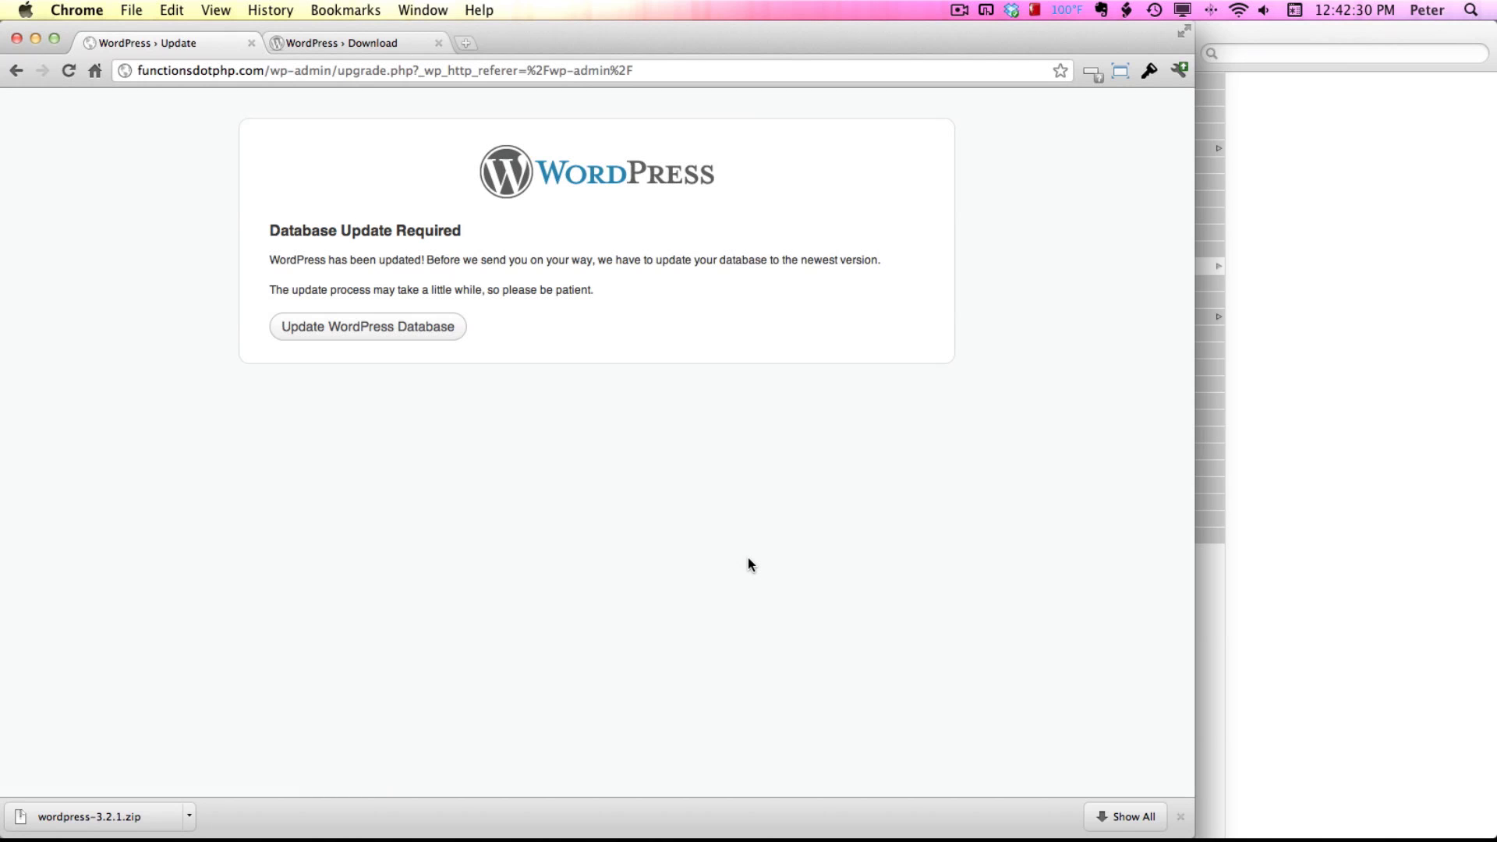
- Run the required WordPress database update and continue to the site's login page
{"action": "key", "text": "super+shift+4"}
{"action": "key", "text": "space"}
{"action": "left_click", "coordinate": [374, 325]}
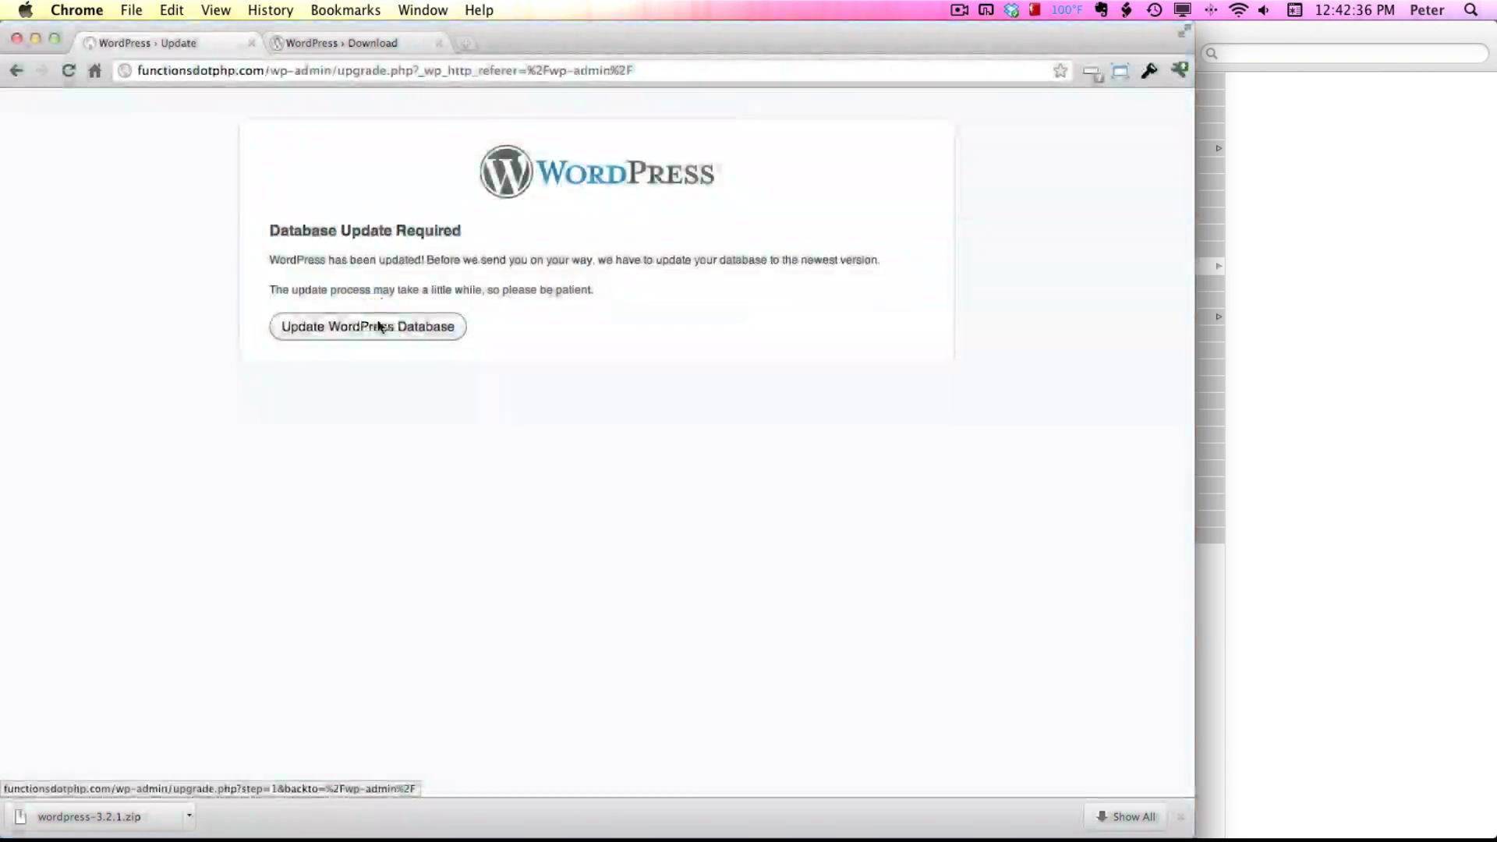
{"action": "left_click", "coordinate": [377, 324]}
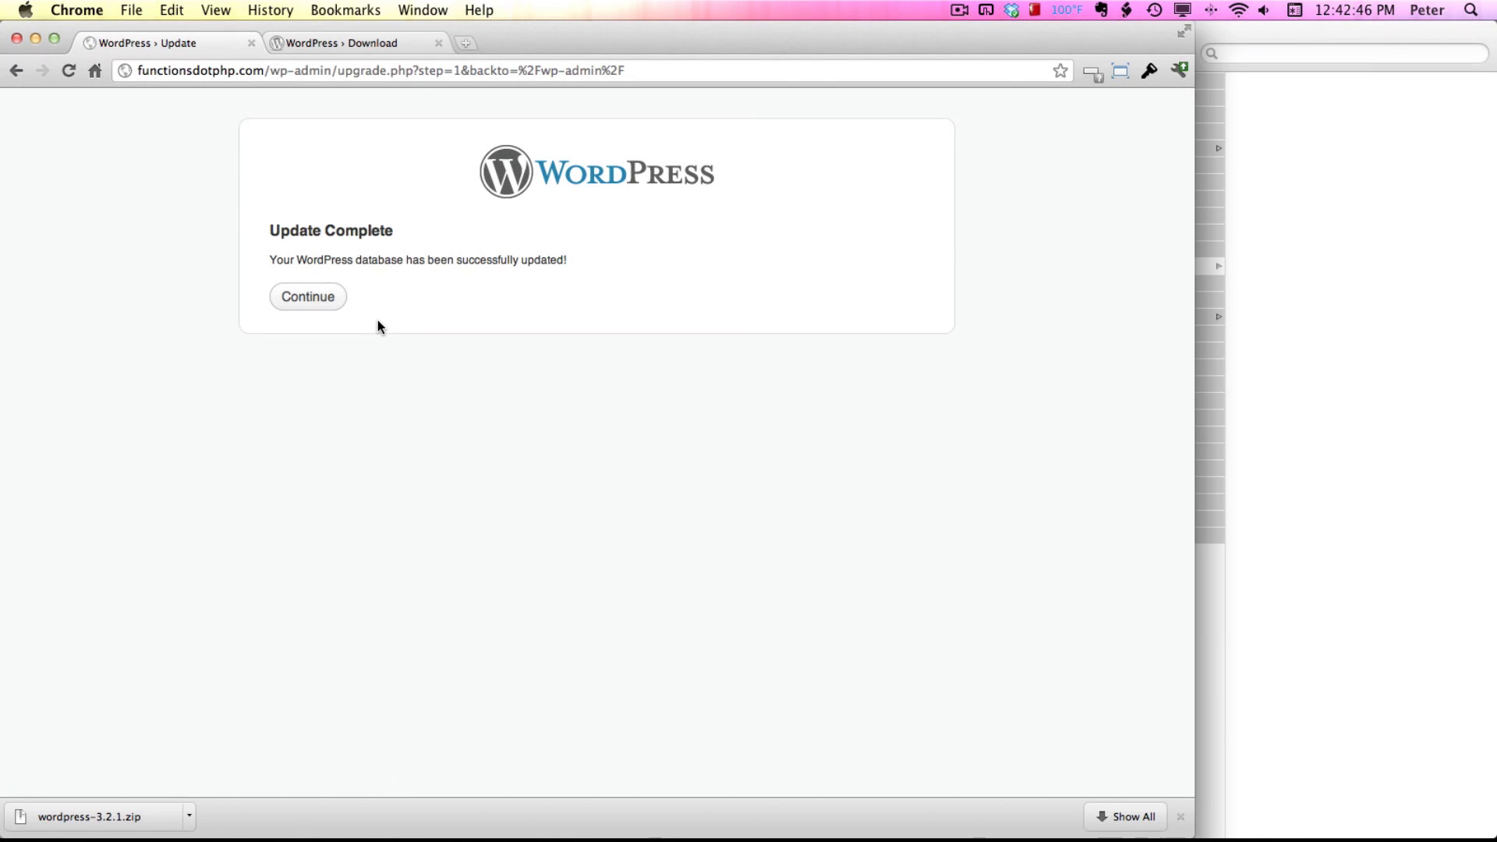
{"action": "left_click", "coordinate": [305, 301]}
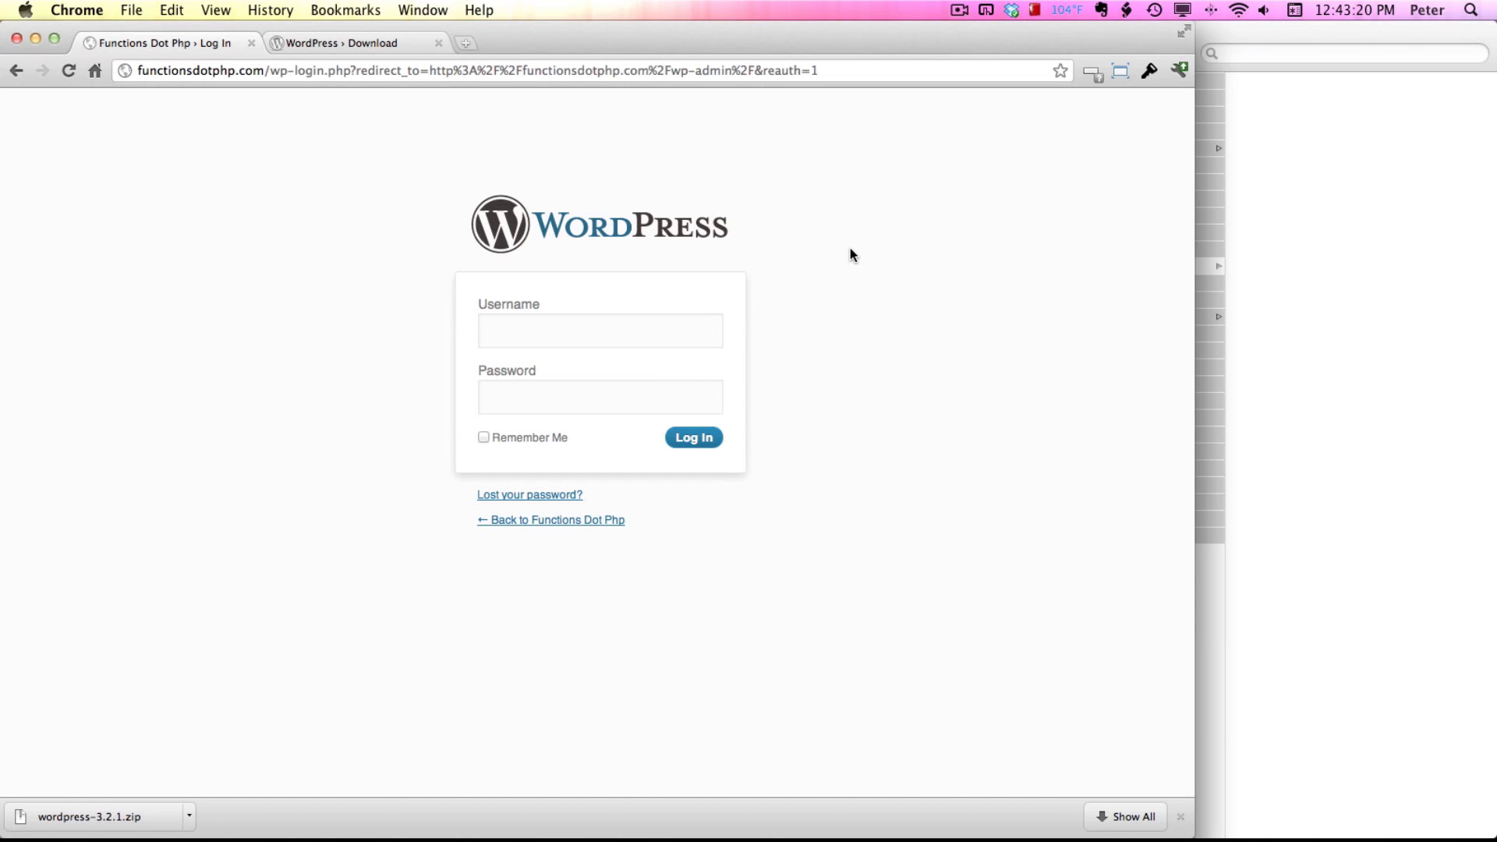
{"action": "left_click", "coordinate": [957, 10]}
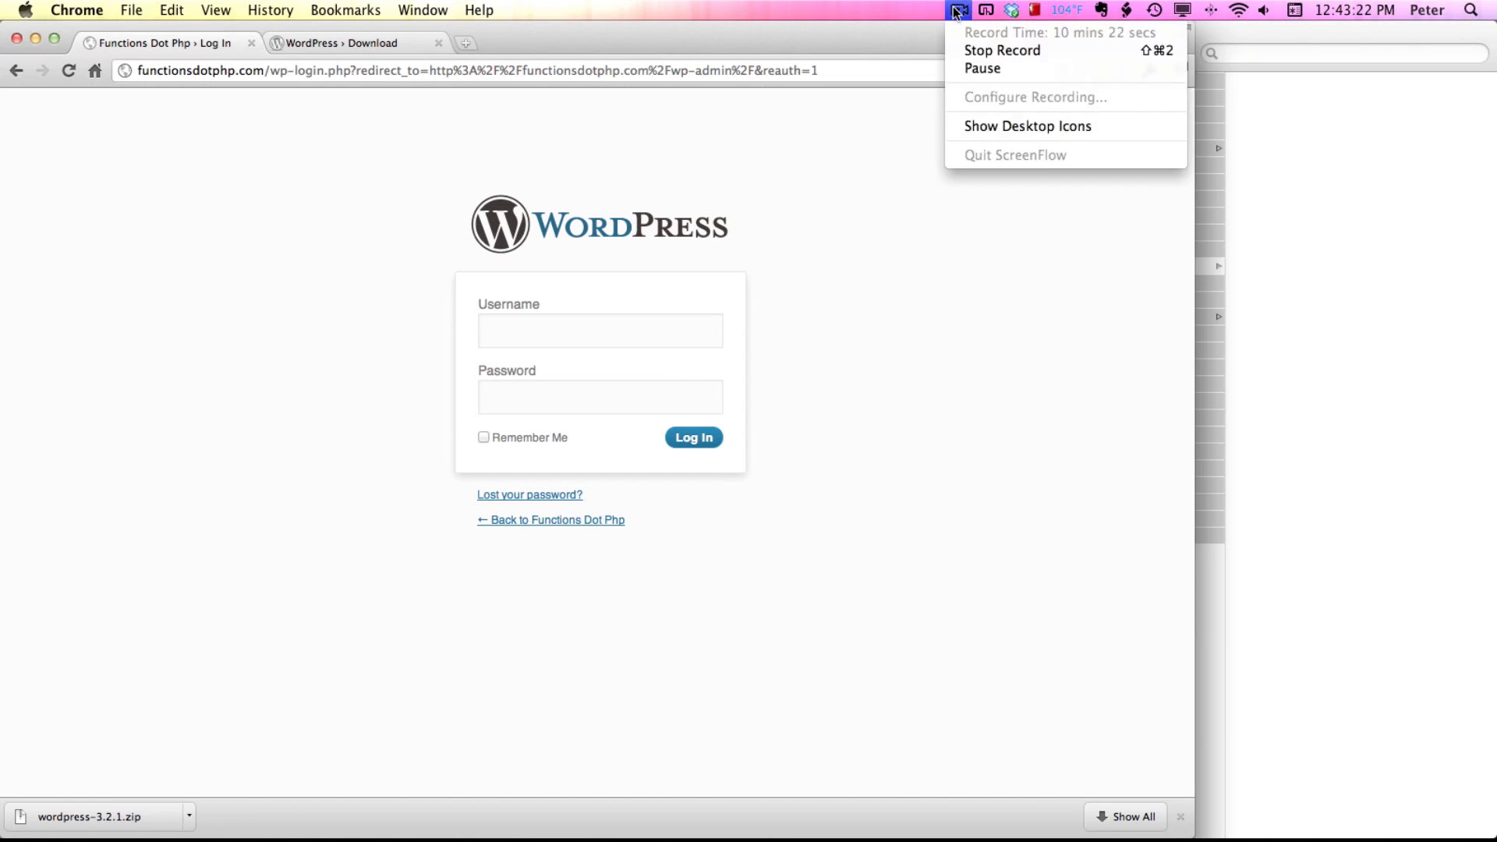